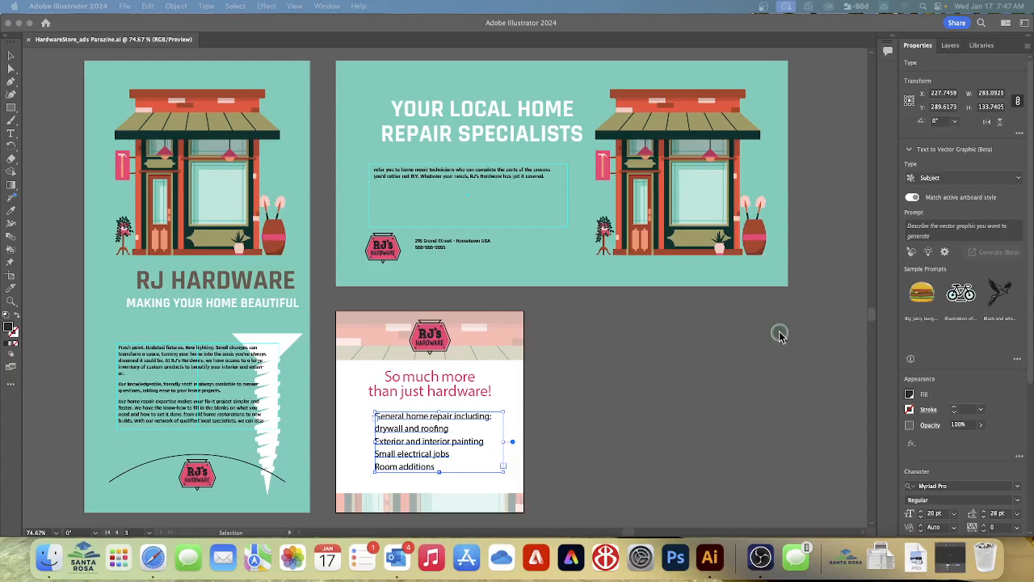
# Align the "YOUR LOCAL HOME REPAIR SPECIALISTS" heading to the bottom of its text frame and move the frame slightly up and left
pyautogui.scroll(-5, 957, 402)
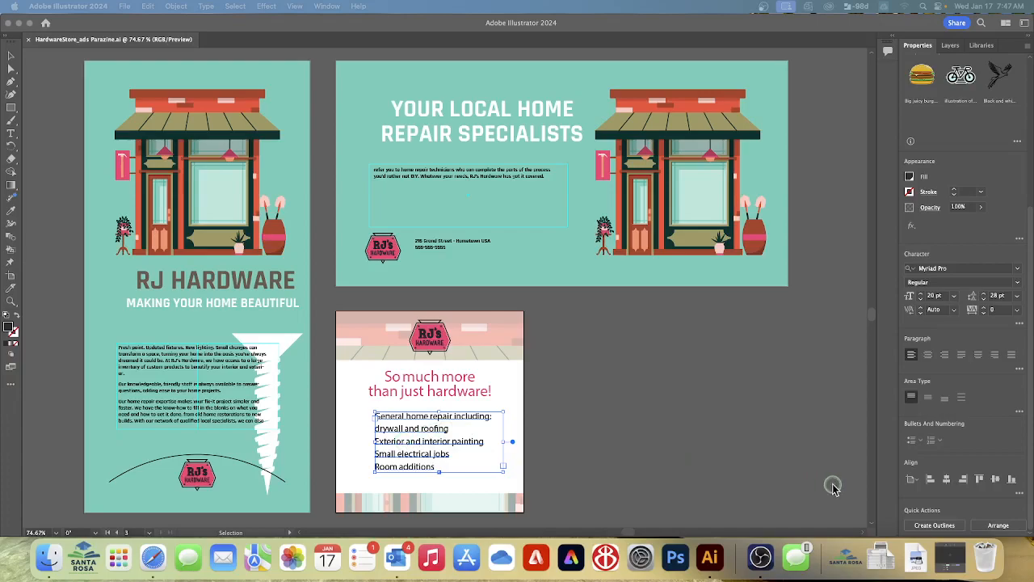
pyautogui.hscroll(-1, 834, 485)
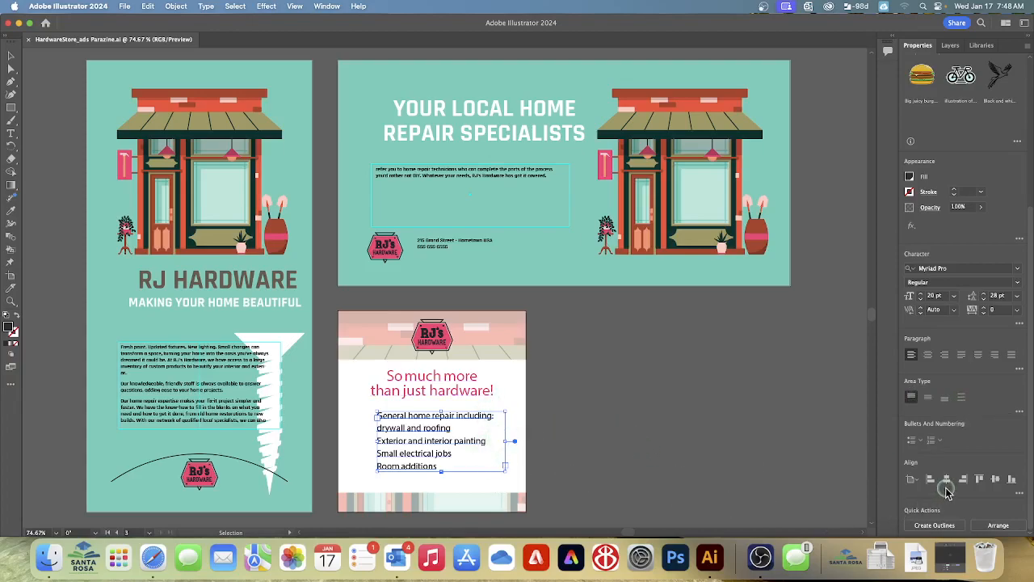
pyautogui.click(997, 479)
pyautogui.click(16, 60)
pyautogui.click(10, 55)
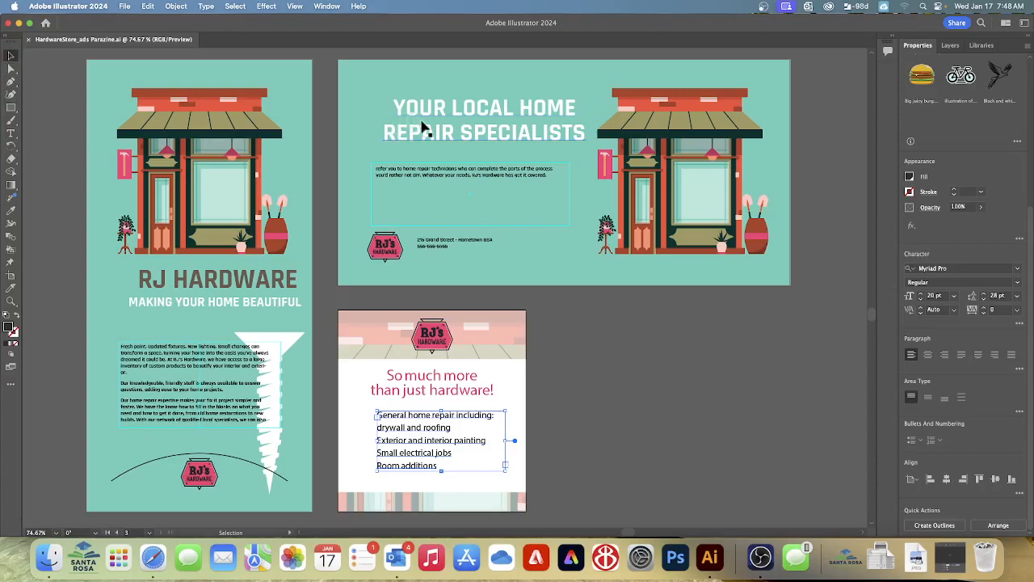
pyautogui.click(476, 120)
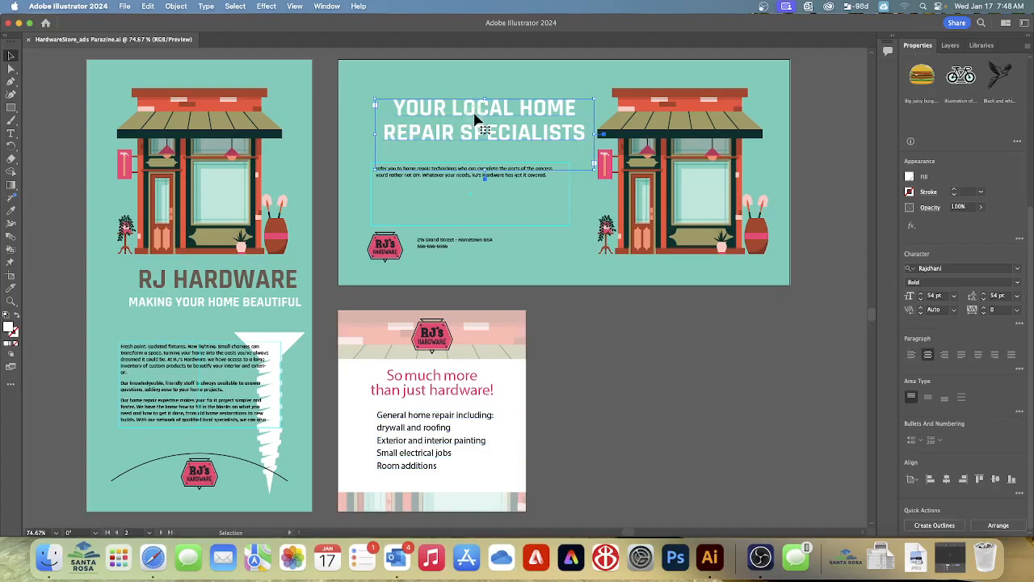
pyautogui.click(677, 387)
pyautogui.click(944, 401)
pyautogui.click(944, 401)
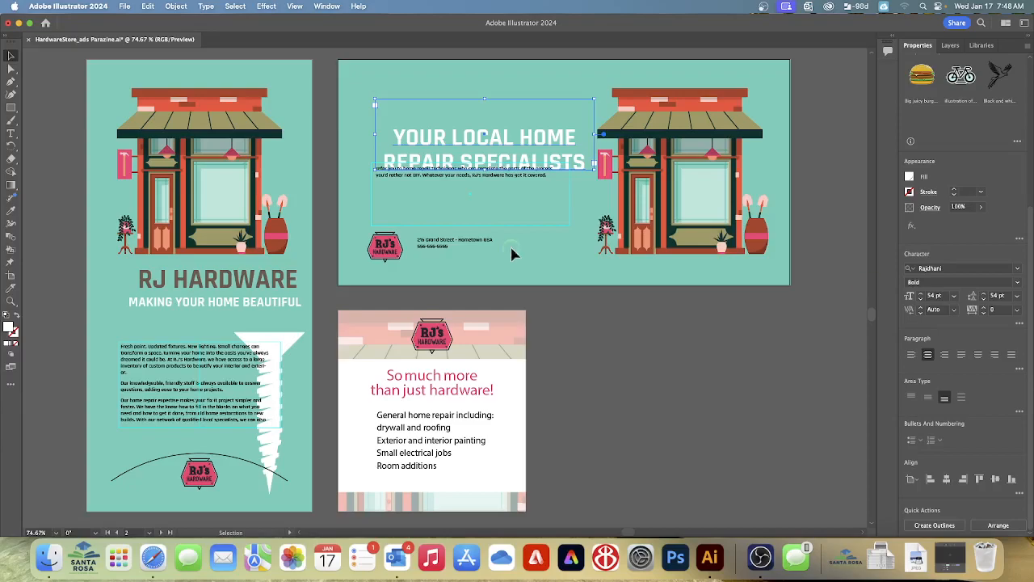
pyautogui.moveTo(472, 140); pyautogui.dragTo(459, 135)
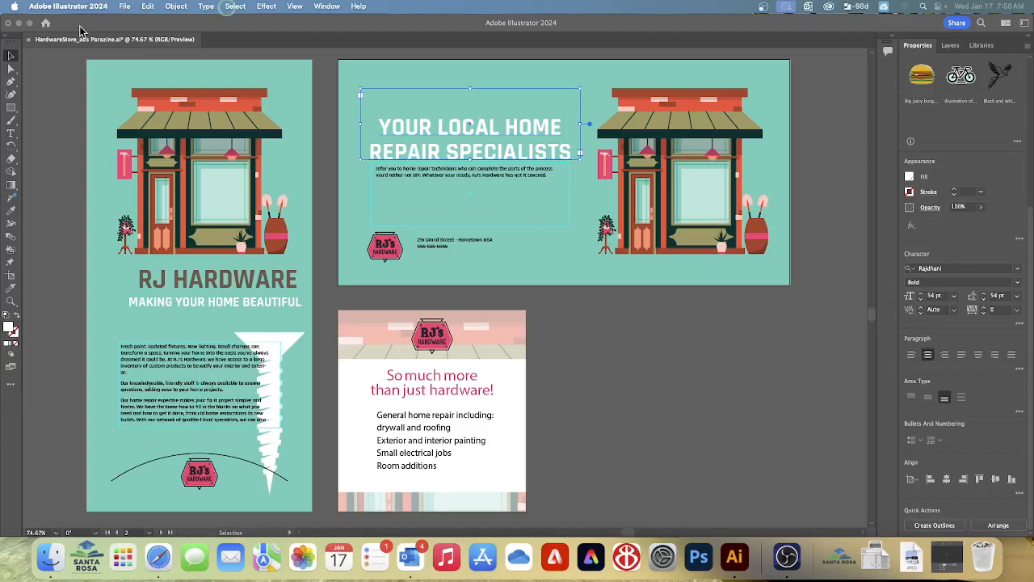
# Review the Area Type Options of the heading on the horizontal ad
pyautogui.click(358, 8)
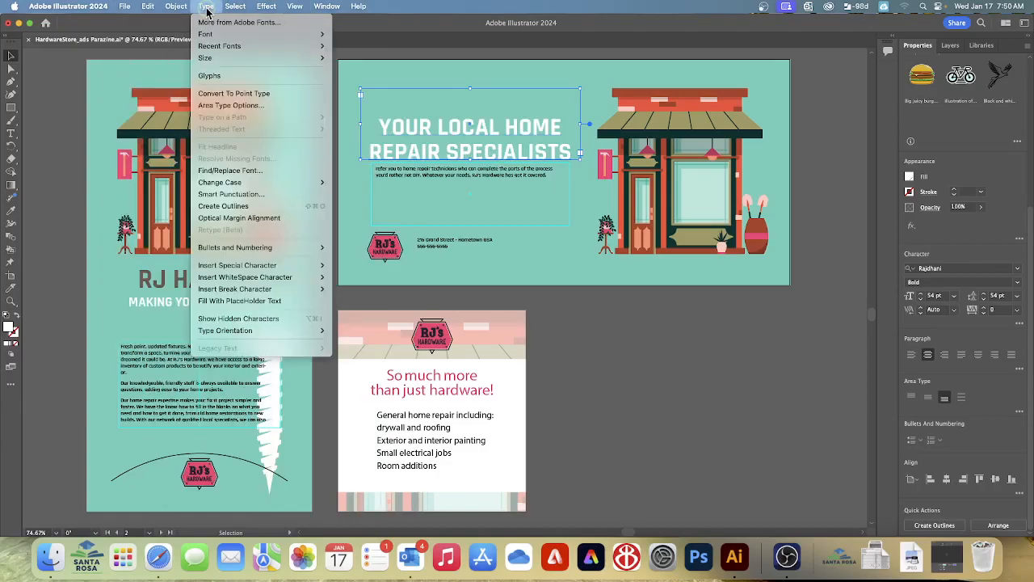
pyautogui.click(214, 106)
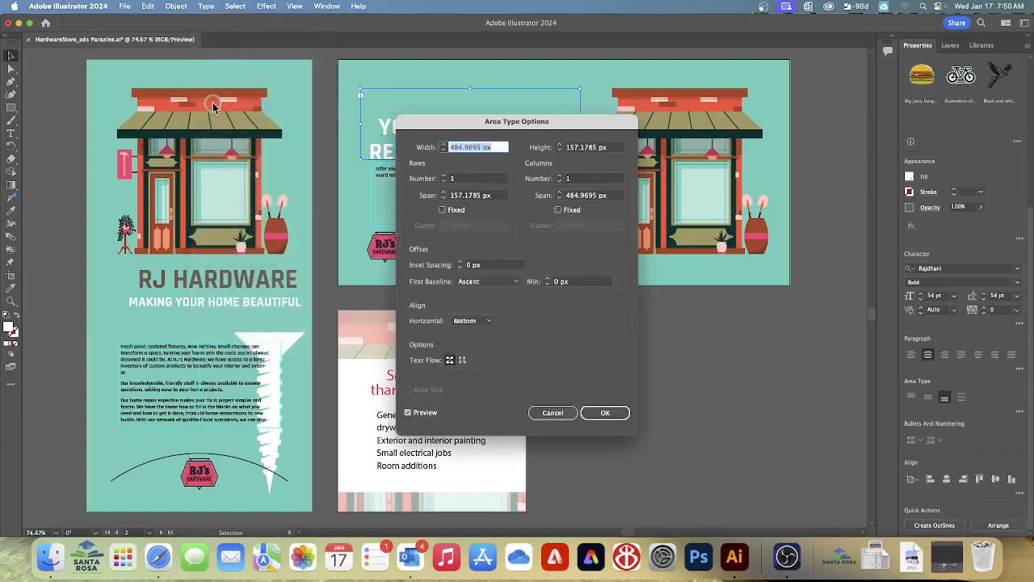
pyautogui.click(566, 410)
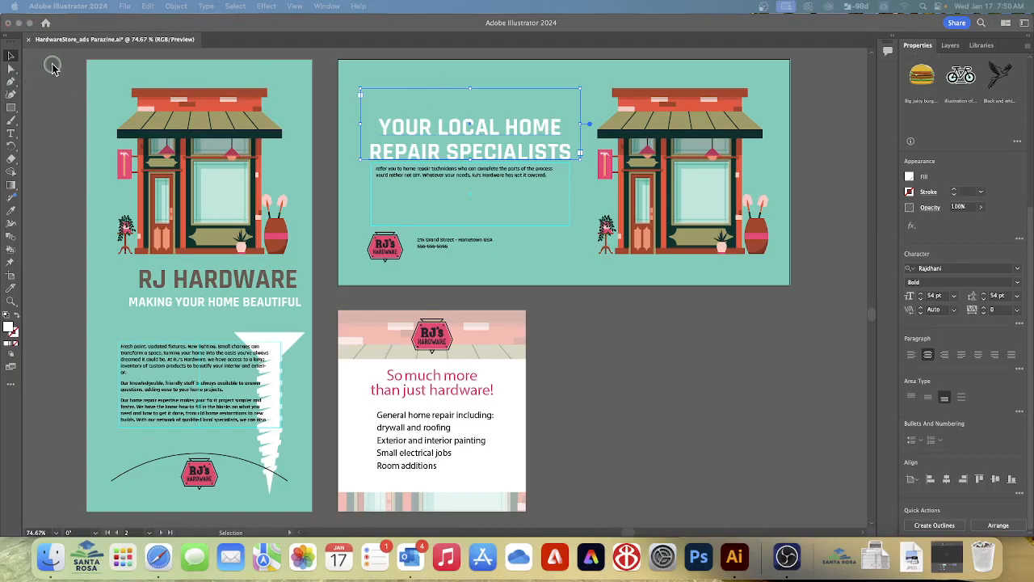
pyautogui.click(14, 56)
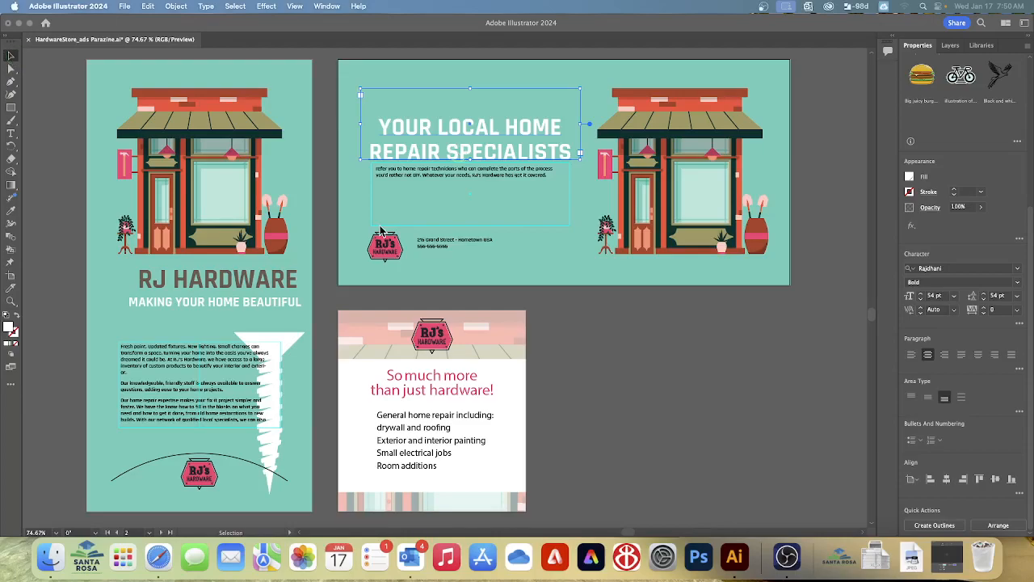
# Set the body text frame below the heading on the horizontal ad to 2 columns with a 14 px gutter
pyautogui.click(427, 183)
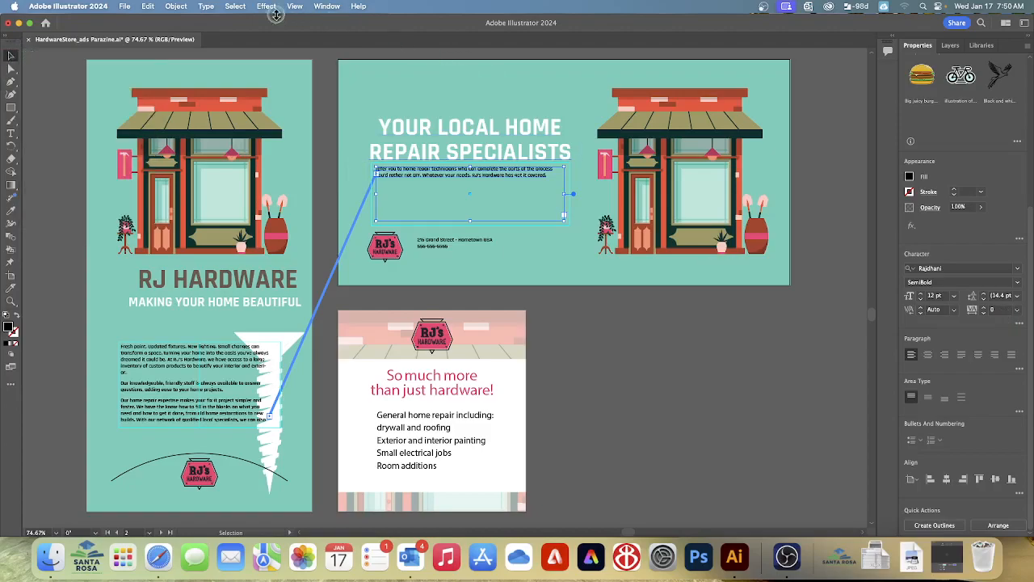
pyautogui.click(204, 8)
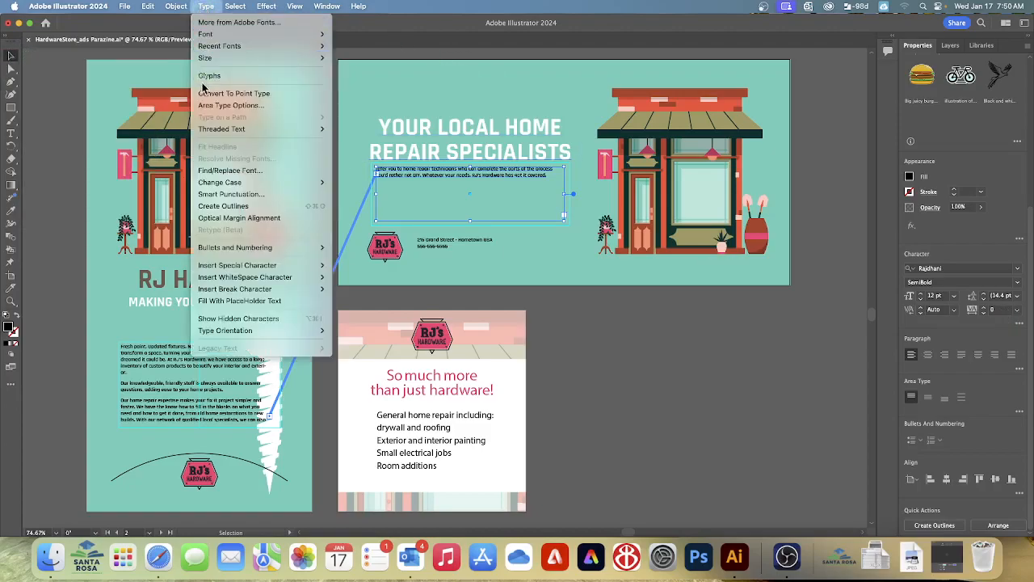
pyautogui.click(218, 105)
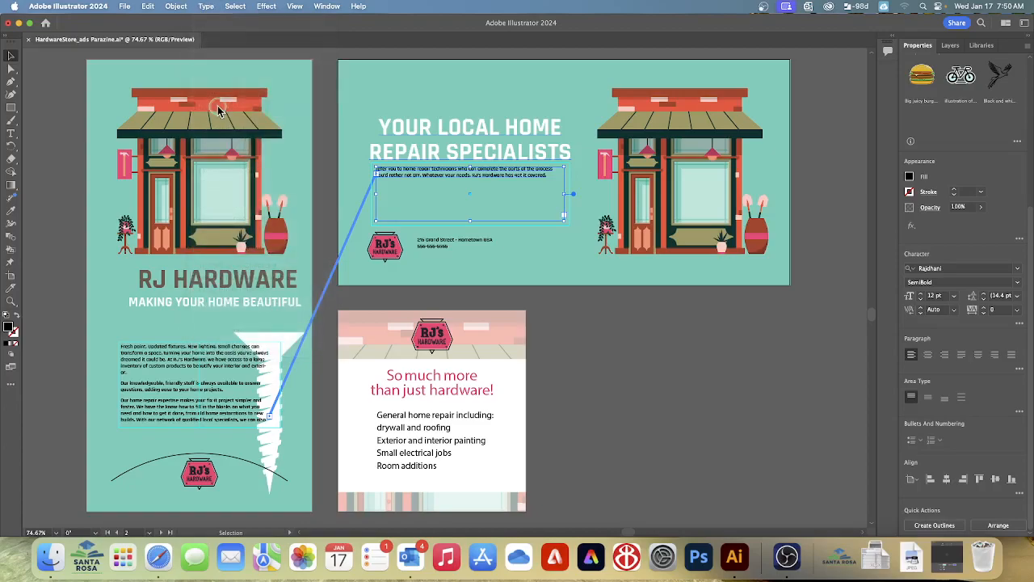
pyautogui.moveTo(562, 128); pyautogui.dragTo(748, 129)
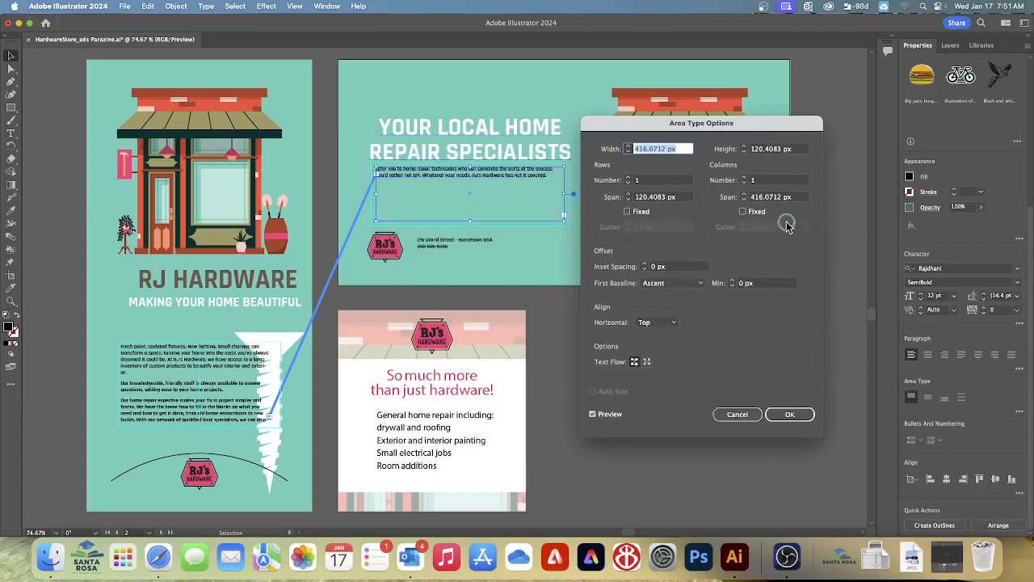
pyautogui.click(744, 177)
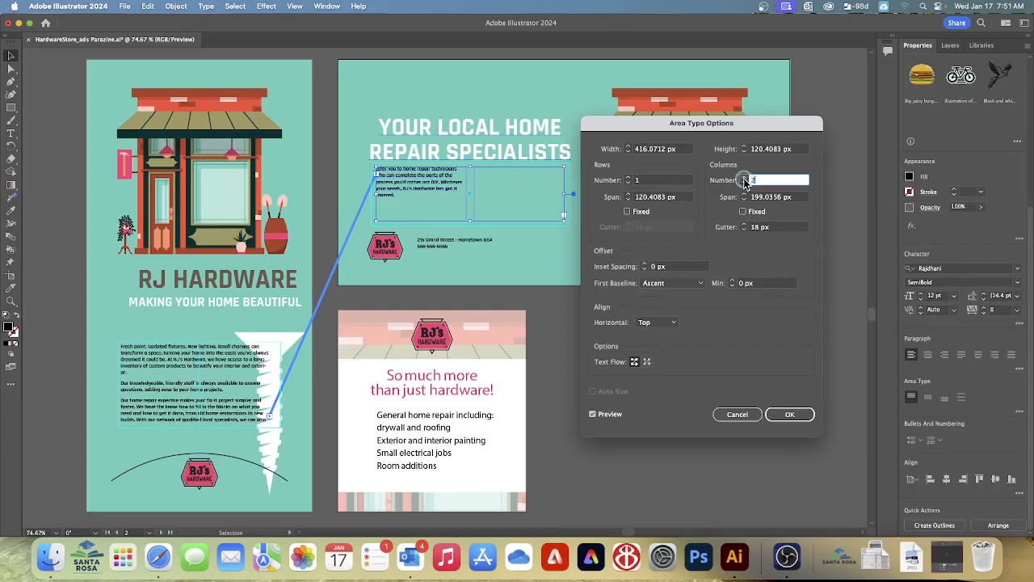
pyautogui.click(744, 178)
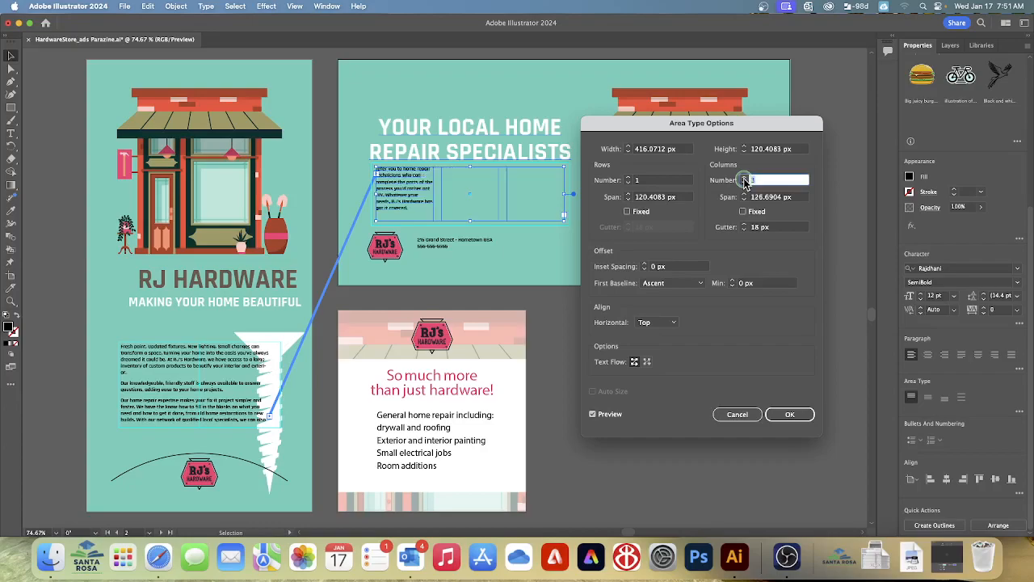
pyautogui.click(744, 230)
pyautogui.click(743, 230)
pyautogui.click(743, 231)
pyautogui.click(743, 230)
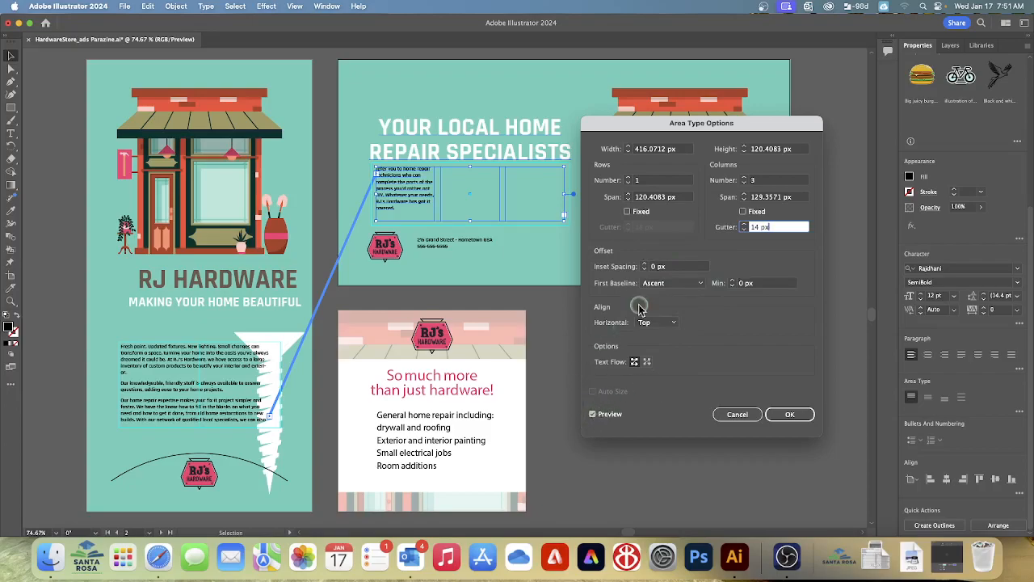
pyautogui.click(746, 184)
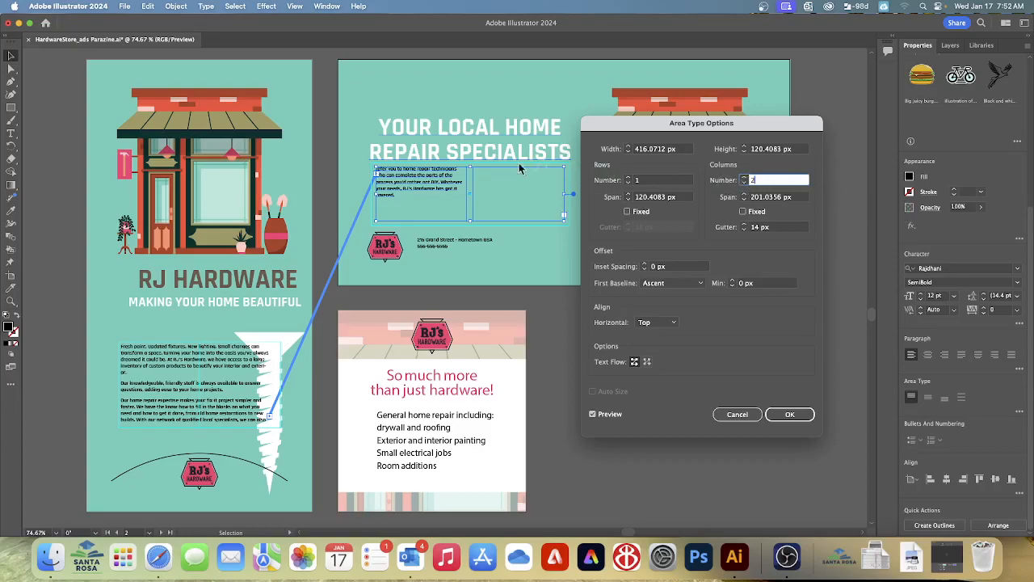
pyautogui.click(788, 415)
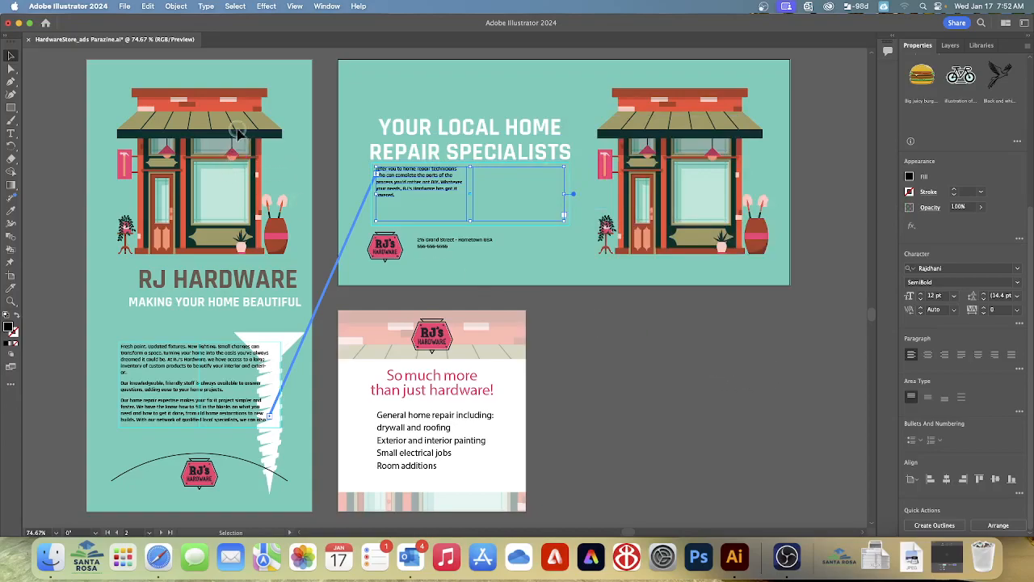
# Slant the left edge of the address text frame on the horizontal ad by moving its lower-left anchor point about 12 px right
pyautogui.click(9, 54)
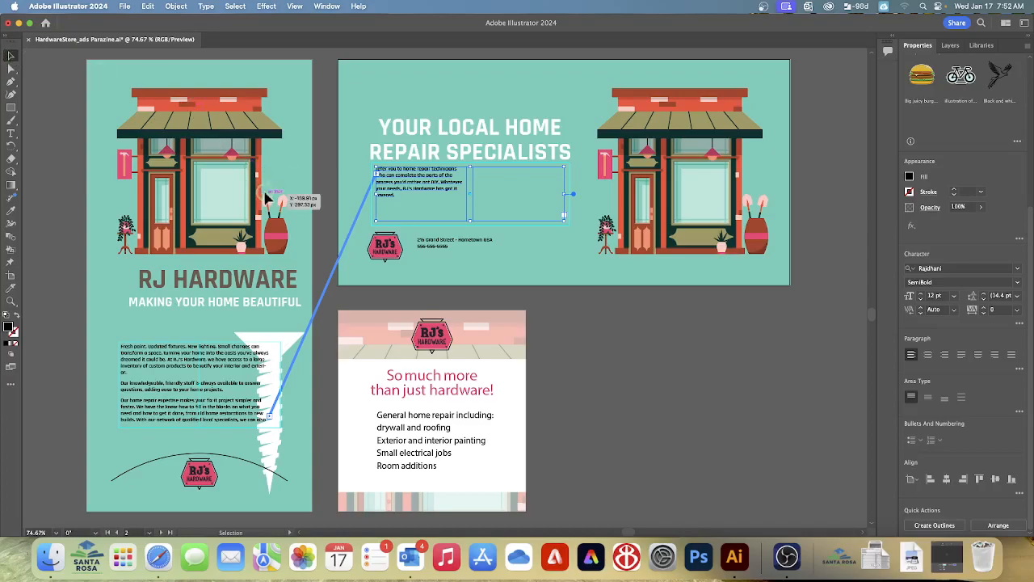
pyautogui.click(476, 251)
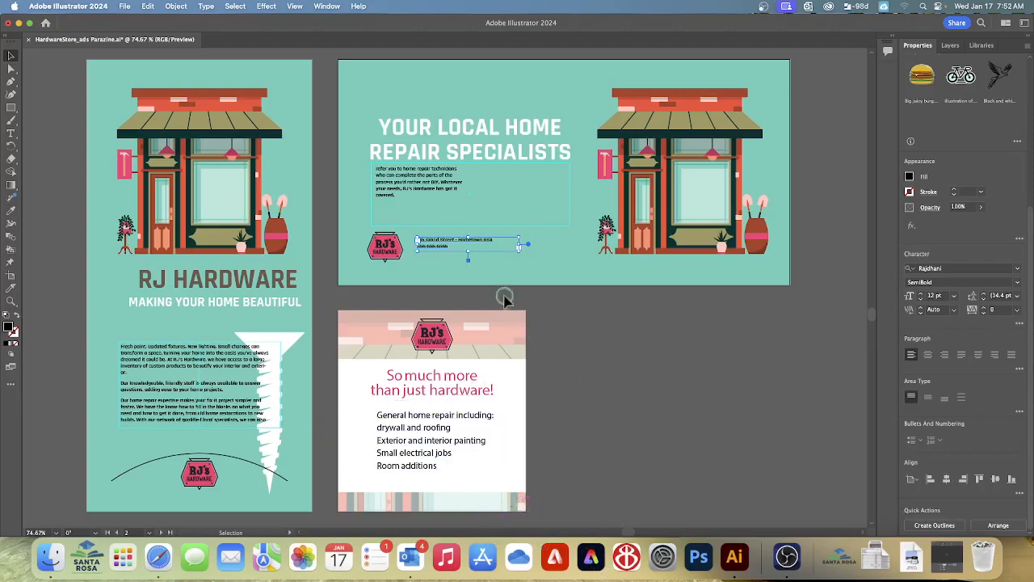
pyautogui.click(487, 266)
pyautogui.click(476, 243)
pyautogui.press('super+equal')
pyautogui.press('super+equal')
pyautogui.press('super+equal')
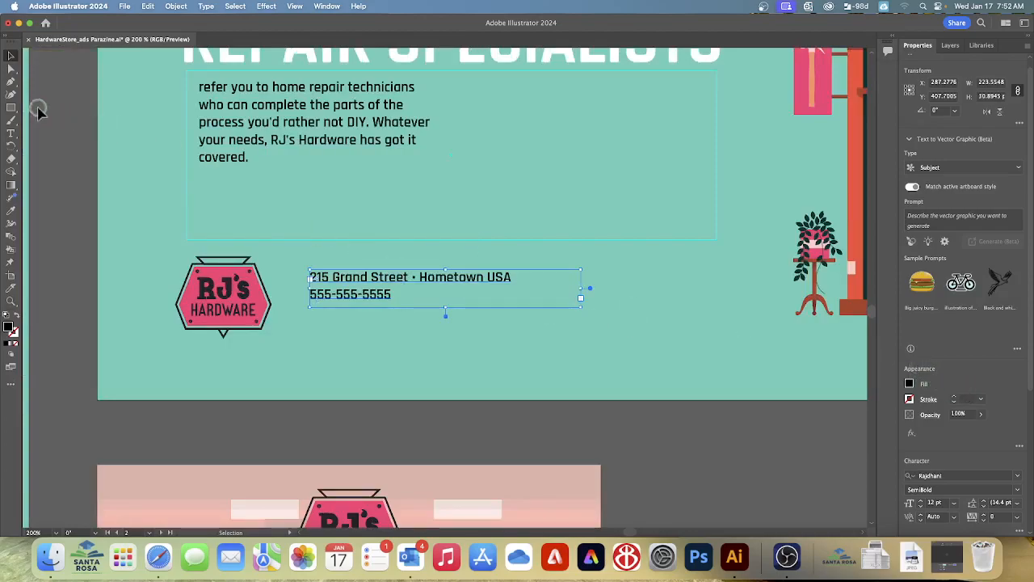
pyautogui.click(10, 68)
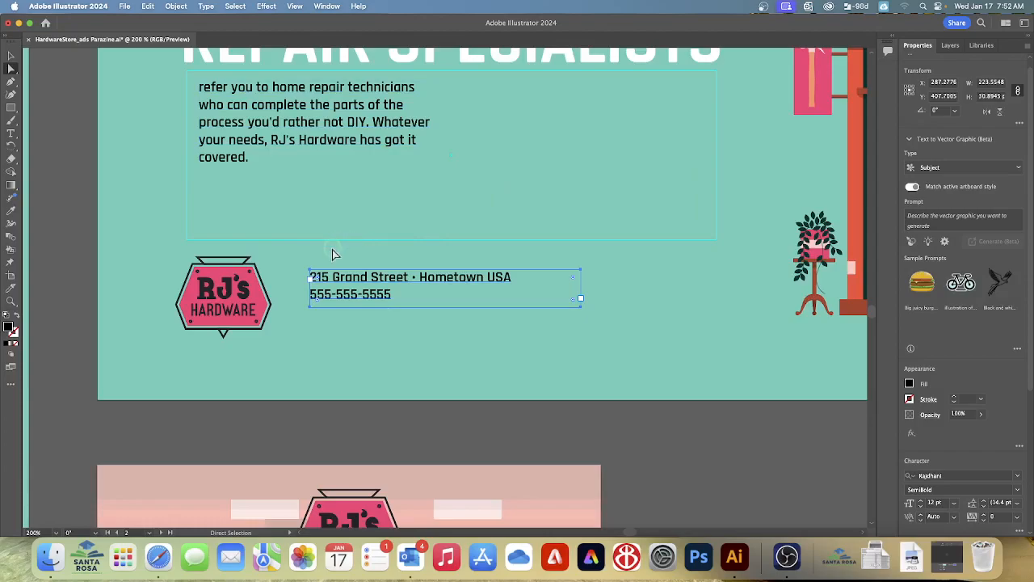
pyautogui.click(308, 307)
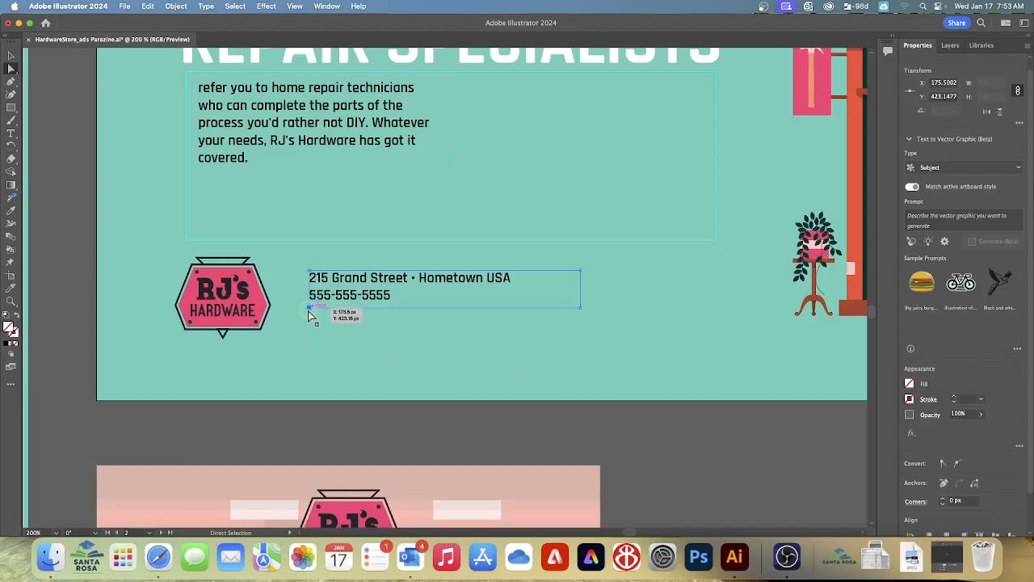
pyautogui.moveTo(307, 307); pyautogui.dragTo(322, 308)
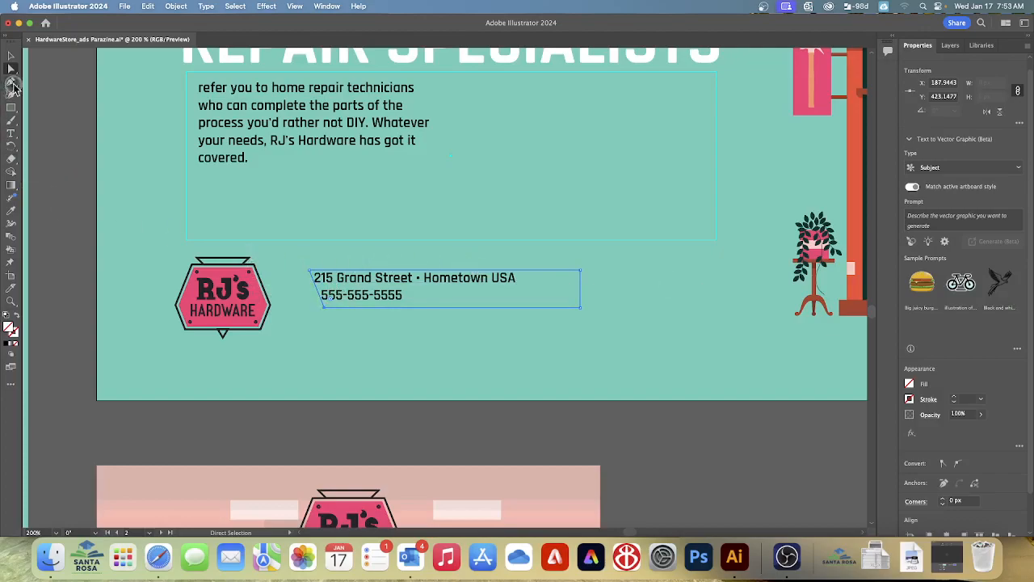
# Move the slanted address text frame left so it sits against the RJ's Hardware logo's angled edge, and deselect it
pyautogui.click(10, 55)
pyautogui.moveTo(356, 284); pyautogui.dragTo(312, 281)
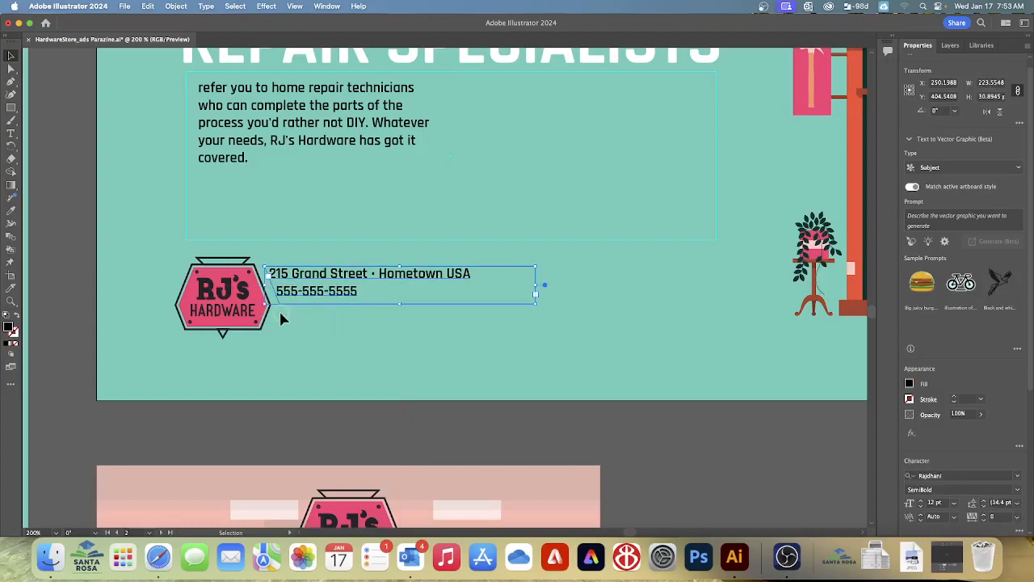
pyautogui.click(11, 68)
pyautogui.moveTo(283, 308); pyautogui.dragTo(313, 306)
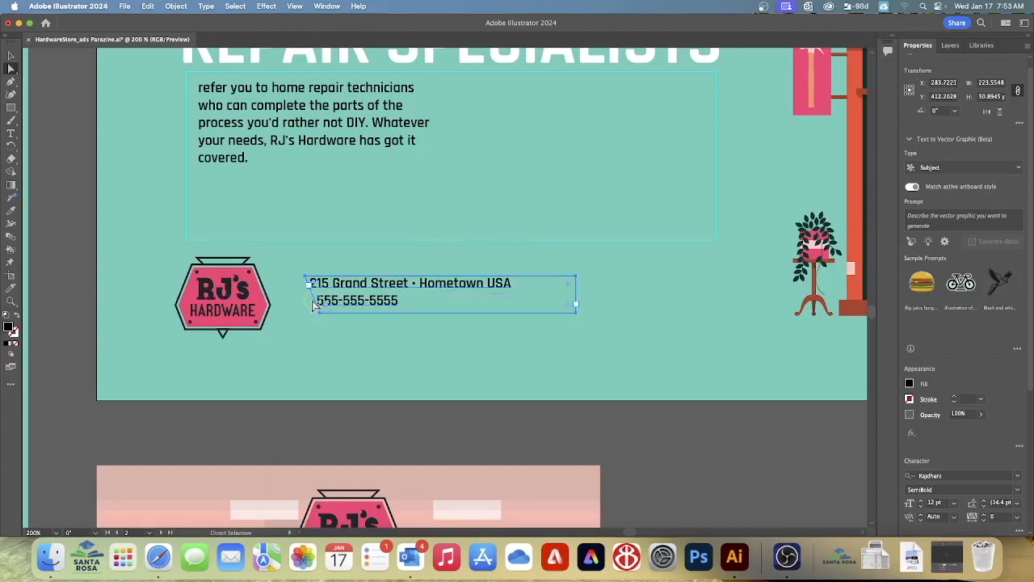
pyautogui.moveTo(376, 302); pyautogui.dragTo(336, 297)
pyautogui.click(526, 362)
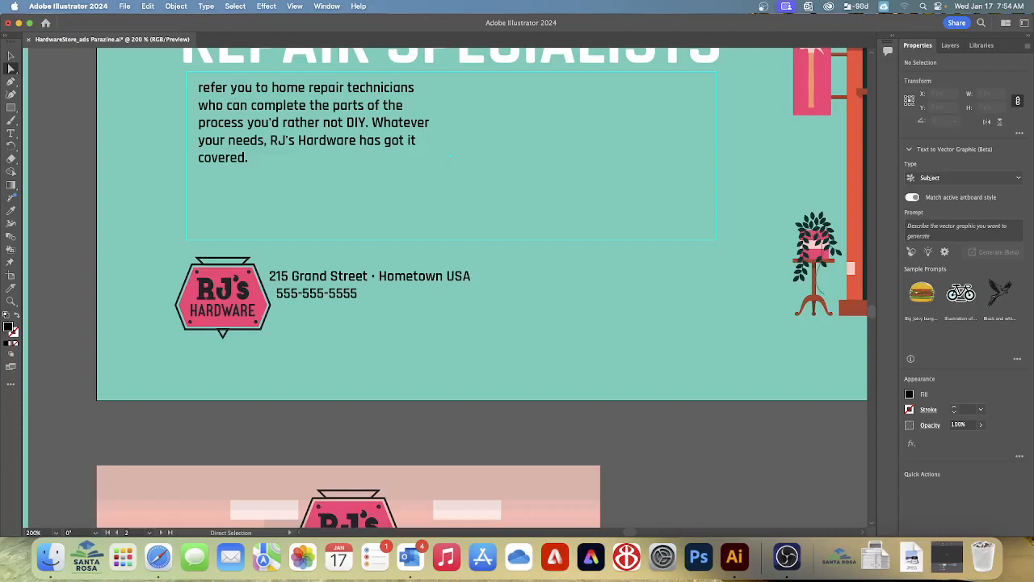
# On the Vertical ad artboard, create placeholder type along the curved path above the RJ's Hardware logo
pyautogui.click(148, 532)
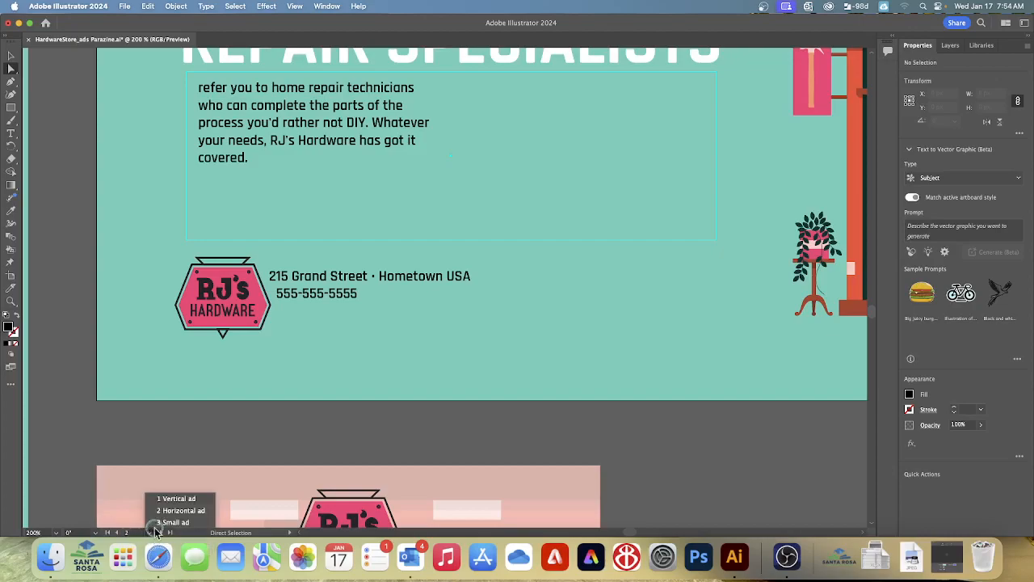
pyautogui.click(186, 494)
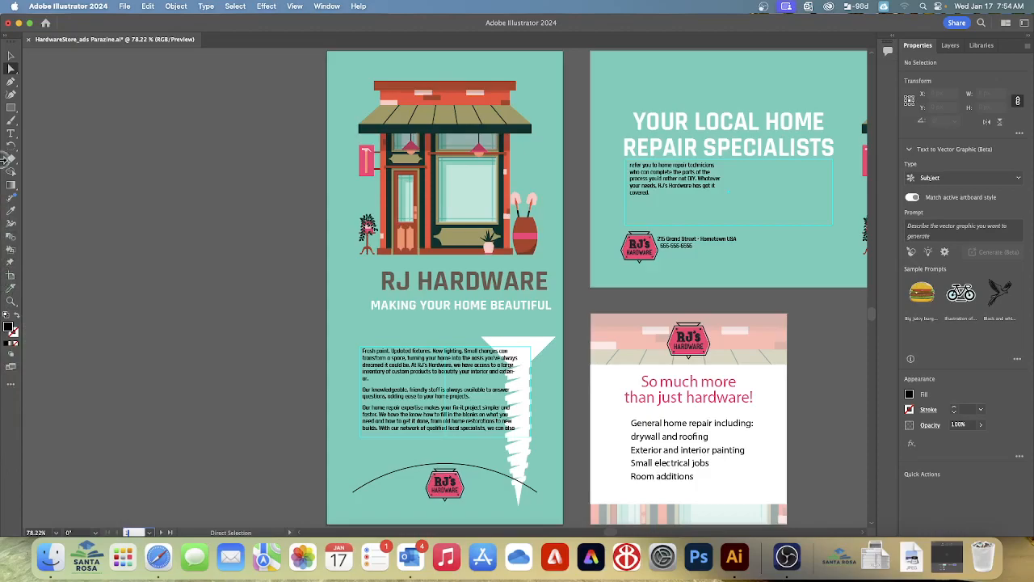
pyautogui.click(10, 132)
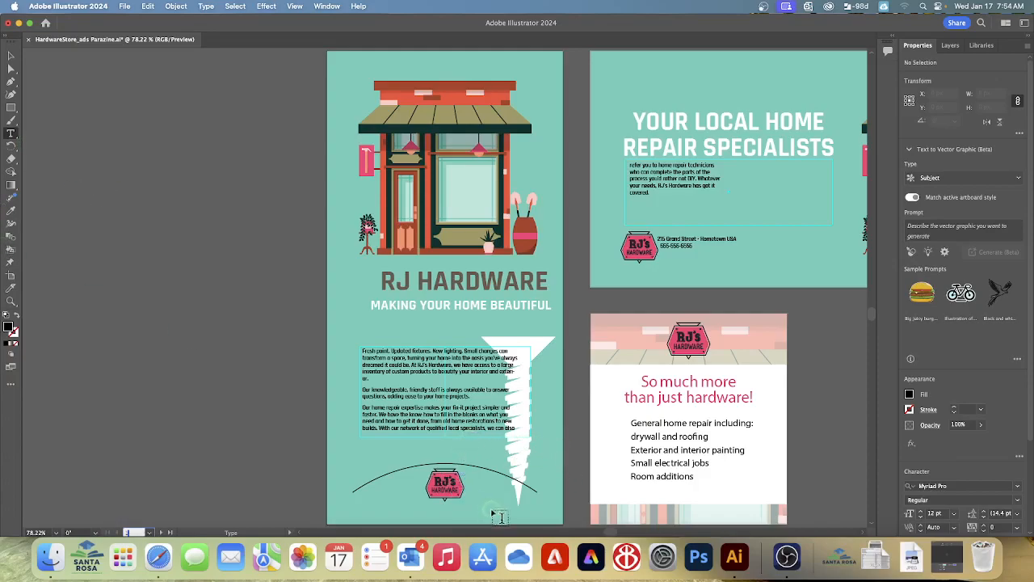
pyautogui.click(442, 453)
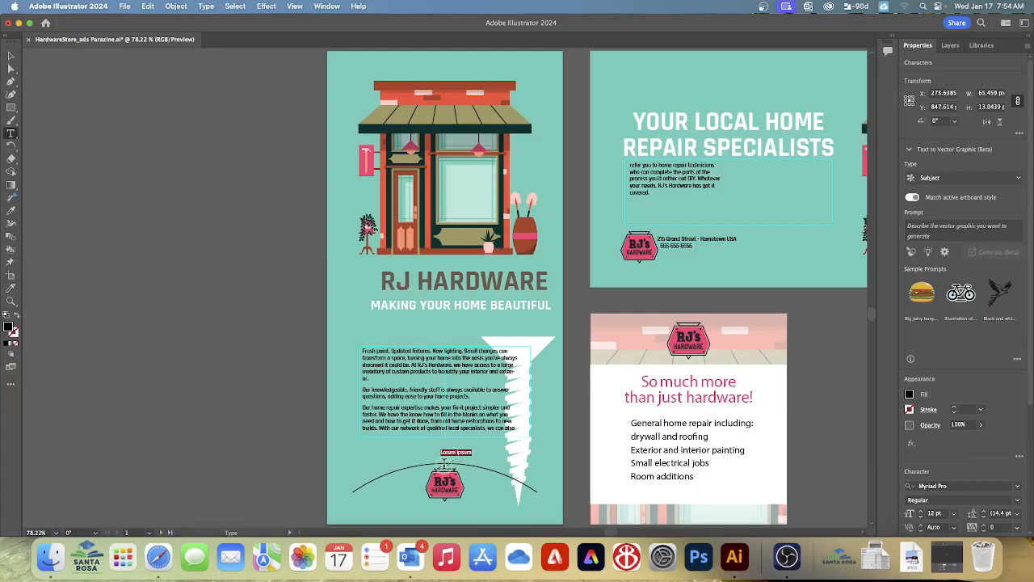
pyautogui.press('BackSpace')
pyautogui.click(9, 135)
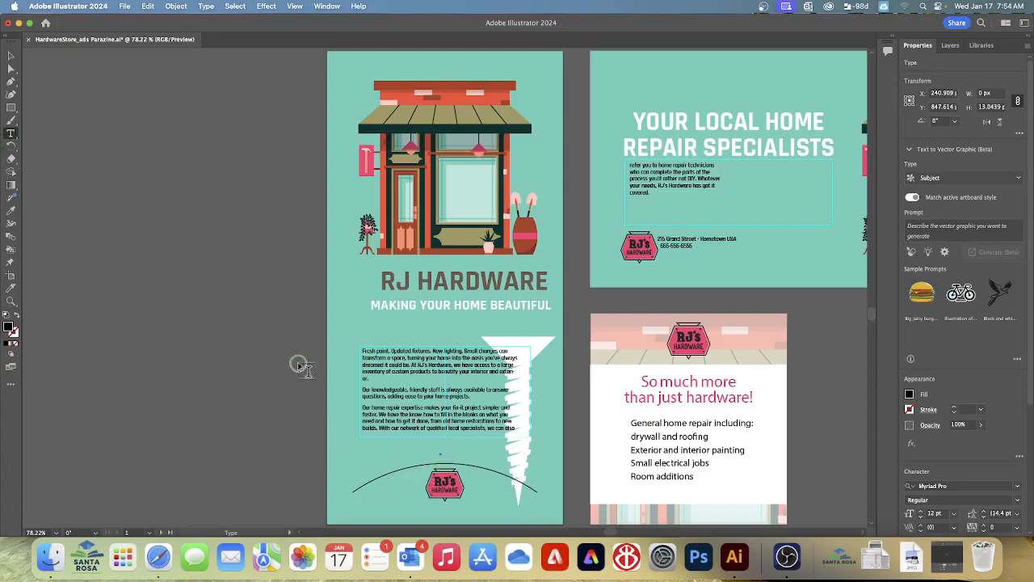
pyautogui.click(435, 458)
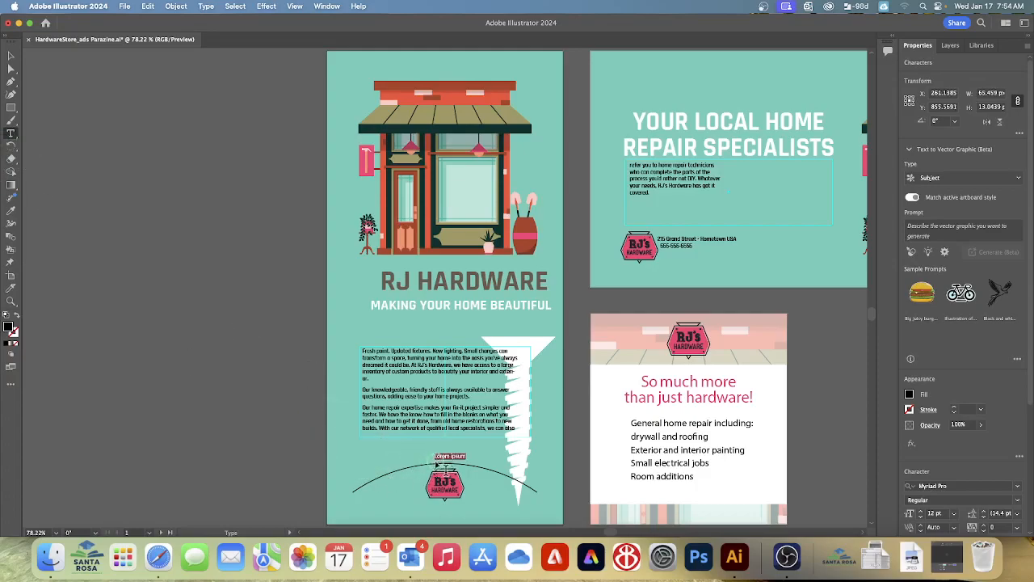
pyautogui.click(443, 464)
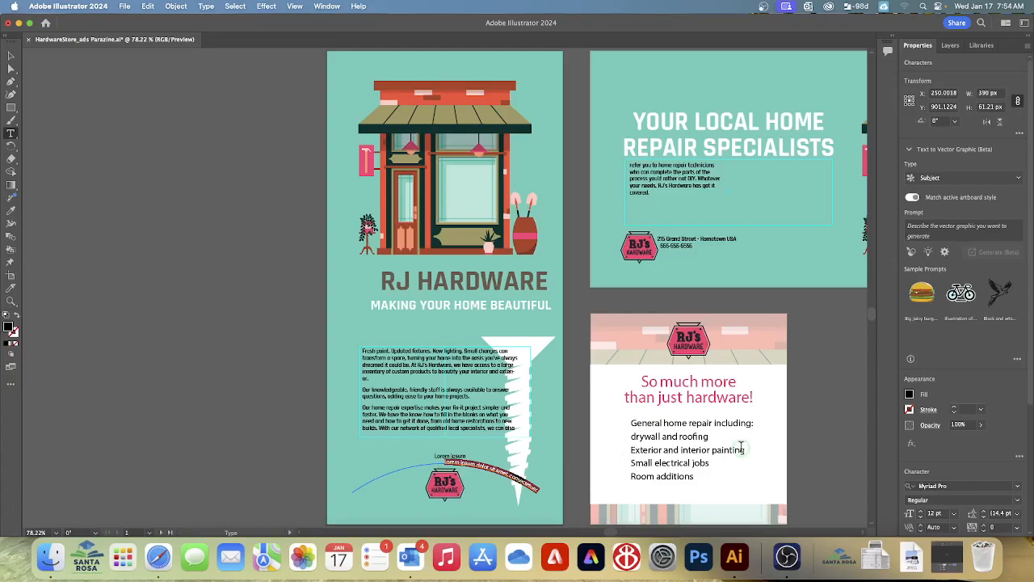
# Undo the placeholder type added above the RJ's Hardware logo on the Vertical ad, back to the plain curved path
pyautogui.scroll(-2, 742, 449)
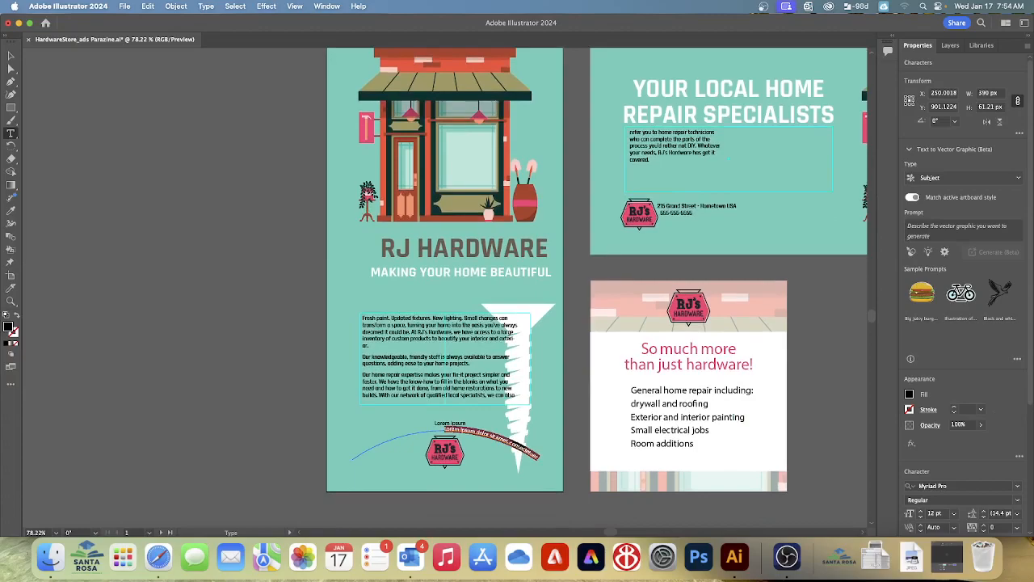
pyautogui.press('BackSpace')
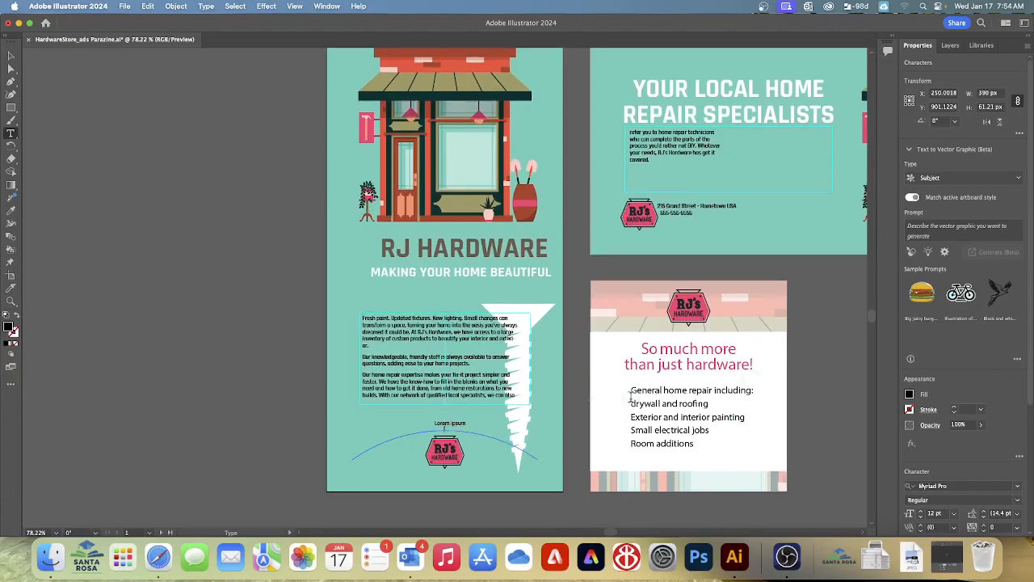
pyautogui.click(461, 426)
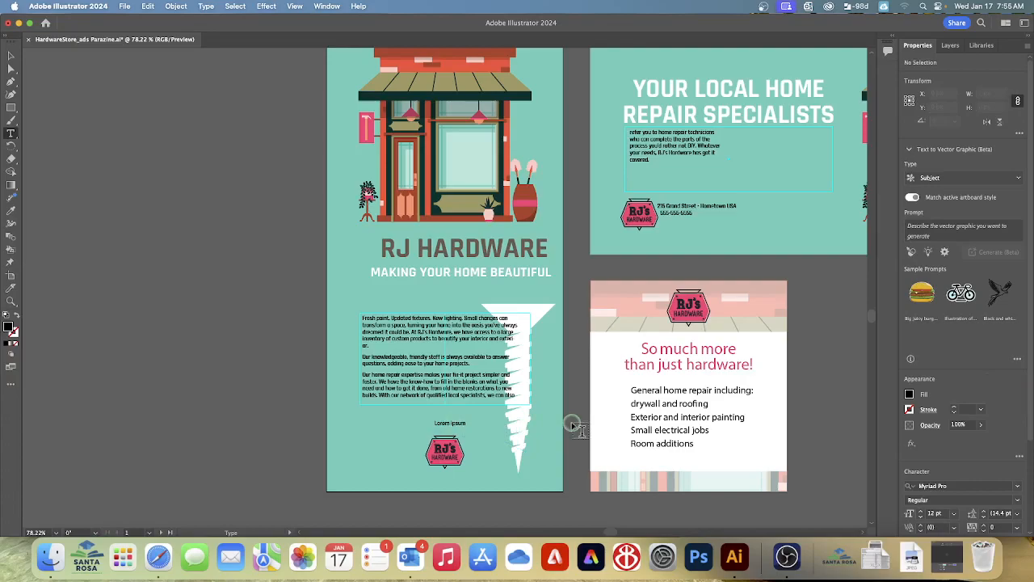
pyautogui.doubleClick(457, 423)
pyautogui.press('super')
pyautogui.press('super+z')
pyautogui.press('super+z')
pyautogui.press('super+z')
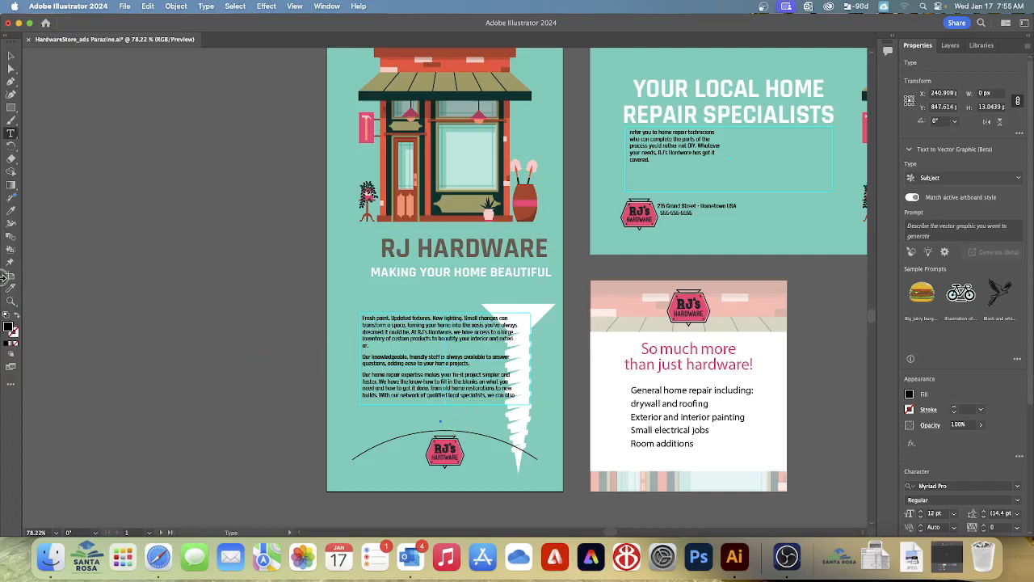
# Add a line of point type reading "FAMILY-OWNED SINCE" plus the founding year just above the curved path on the Vertical ad
pyautogui.click(10, 134)
pyautogui.click(455, 421)
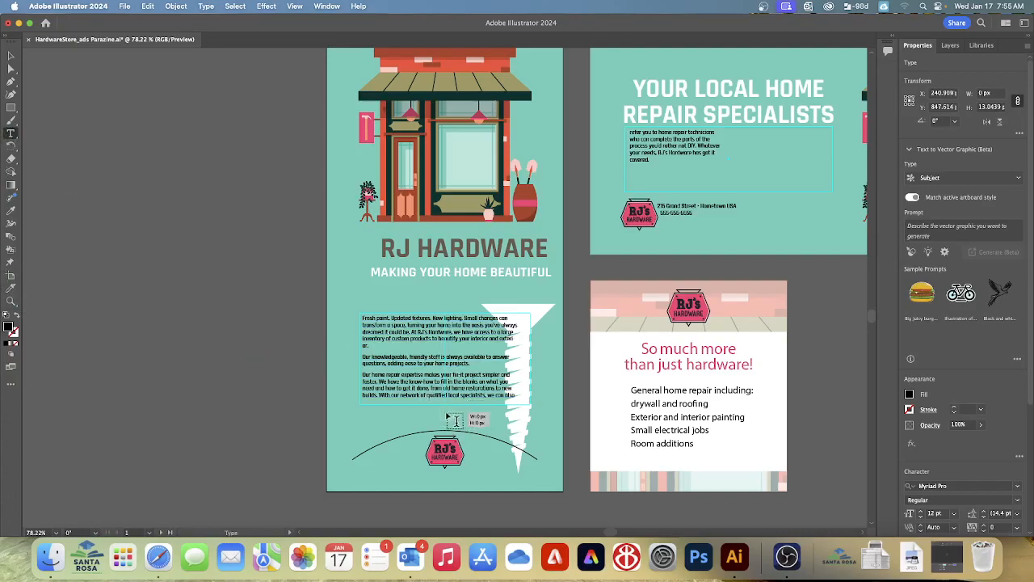
pyautogui.write('Family')
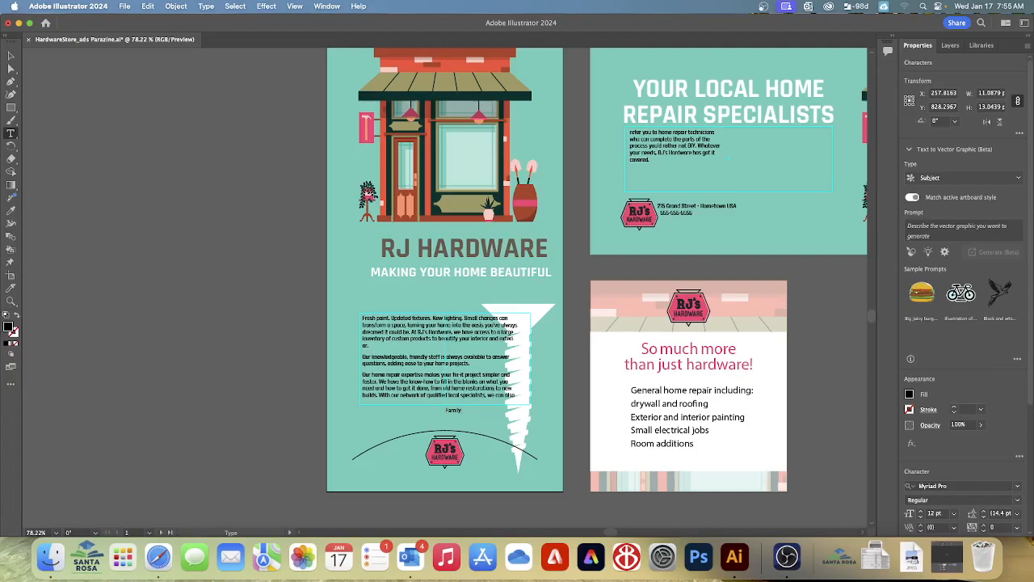
pyautogui.press('BackSpace')
pyautogui.press('BackSpace')
pyautogui.write('AMILY-OW')
pyautogui.press('BackSpace')
pyautogui.press('BackSpace')
pyautogui.write('OWNED SINCE 19')
pyautogui.press('Escape')
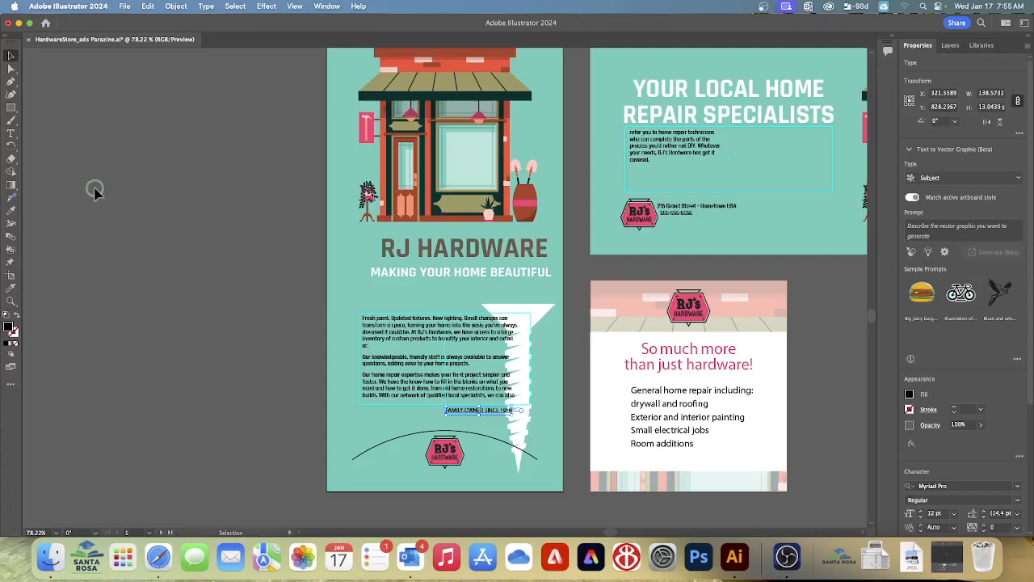
# Copy the "MAKING YOUR HOME BEAUTIFUL" formatting onto the family-owned line with the Eyedropper, deselect it, and save the document
pyautogui.click(13, 210)
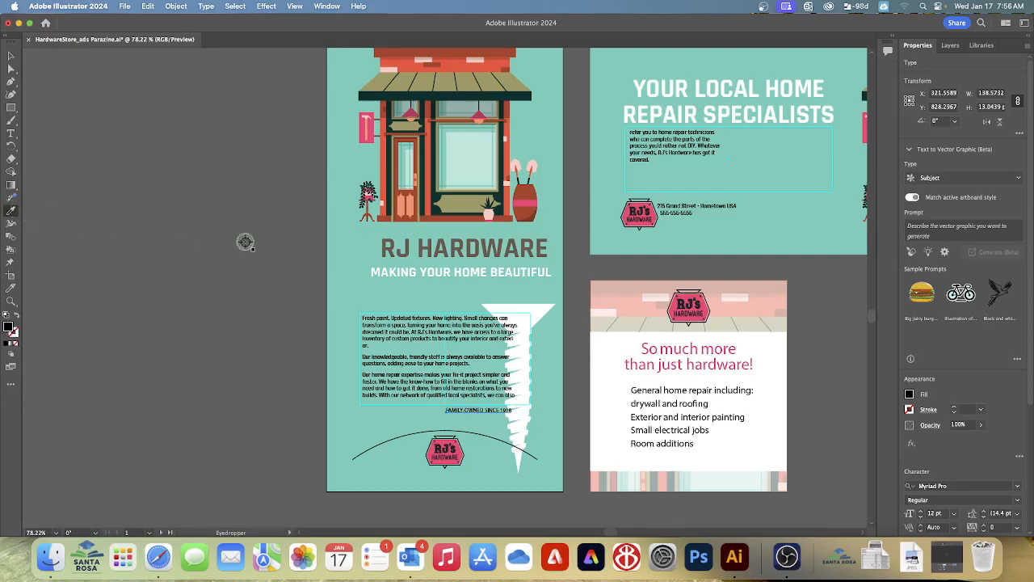
pyautogui.click(399, 271)
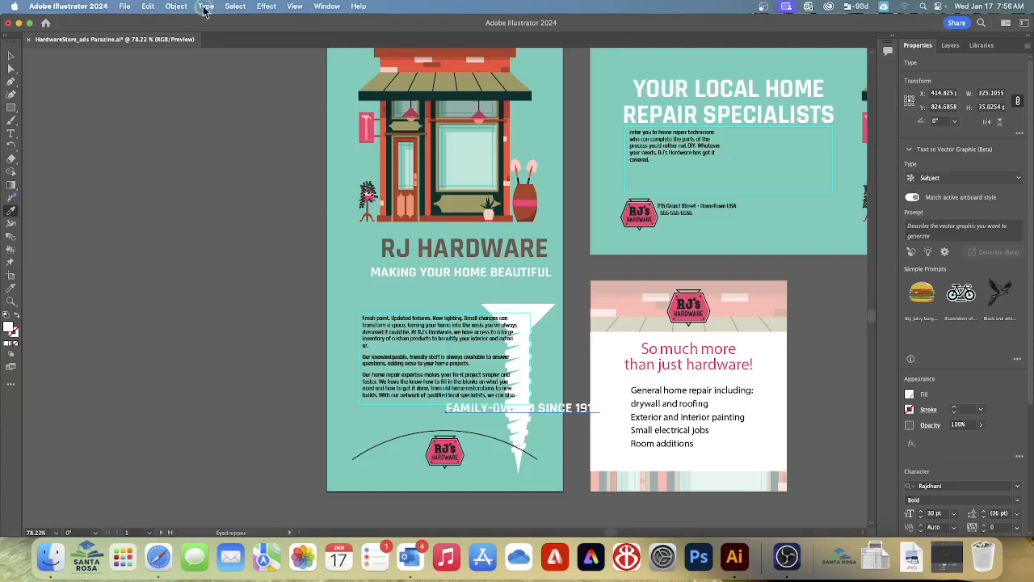
pyautogui.click(242, 7)
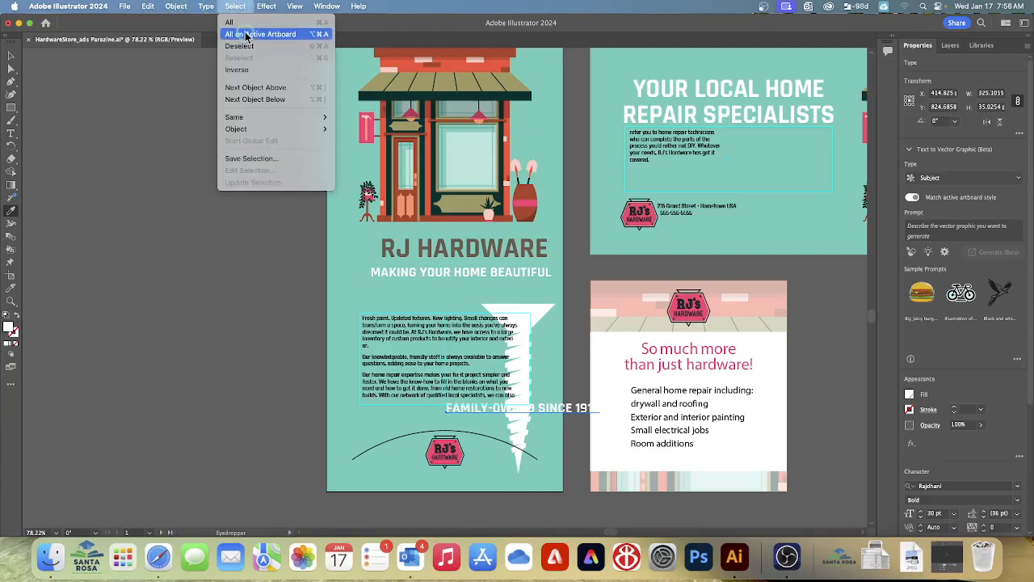
pyautogui.click(186, 29)
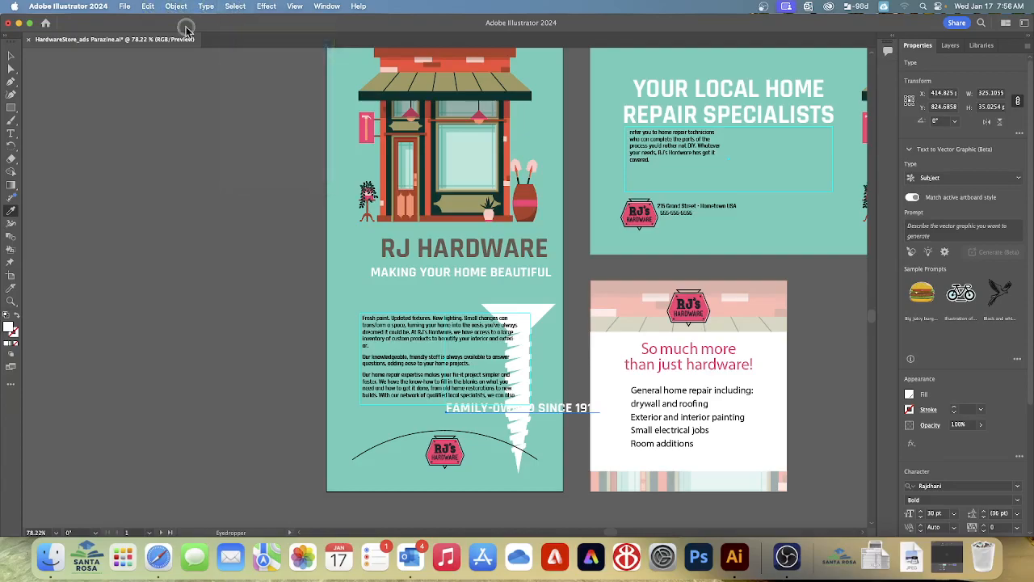
pyautogui.click(124, 6)
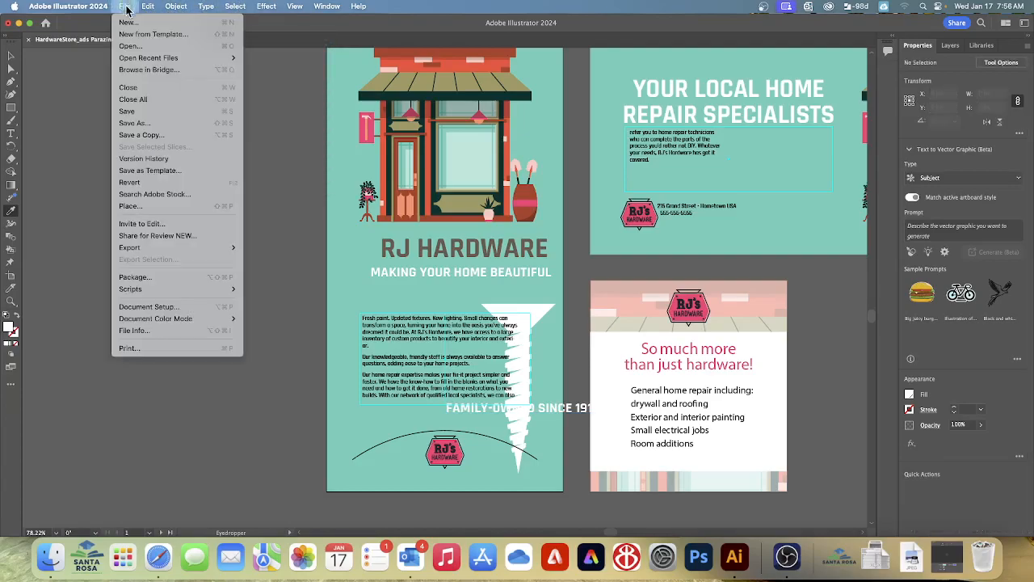
pyautogui.click(127, 111)
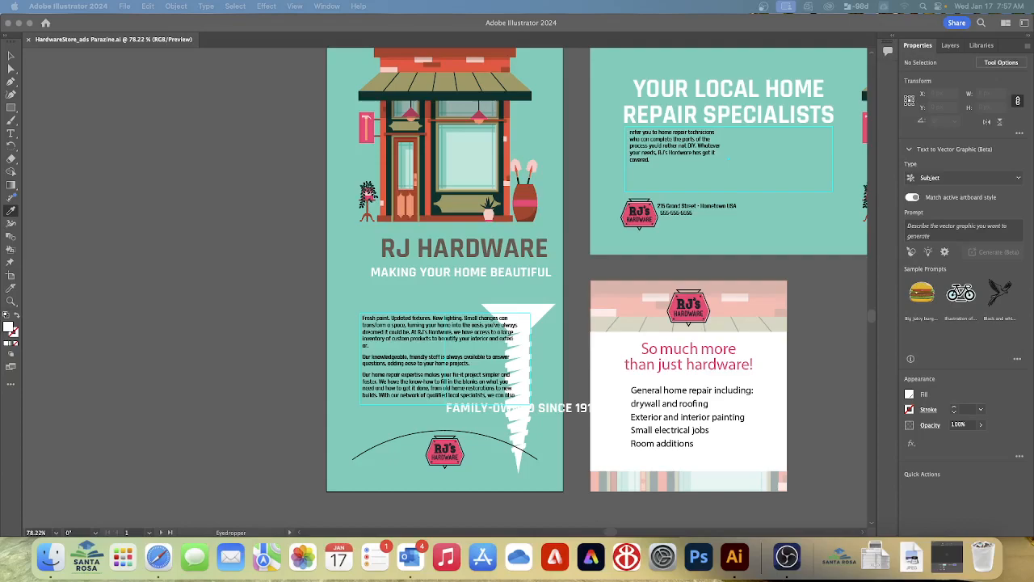
# Place the text cursor in the Vertical ad's body text and show the Paragraph Styles in the empty area beside the artboard
pyautogui.click(12, 59)
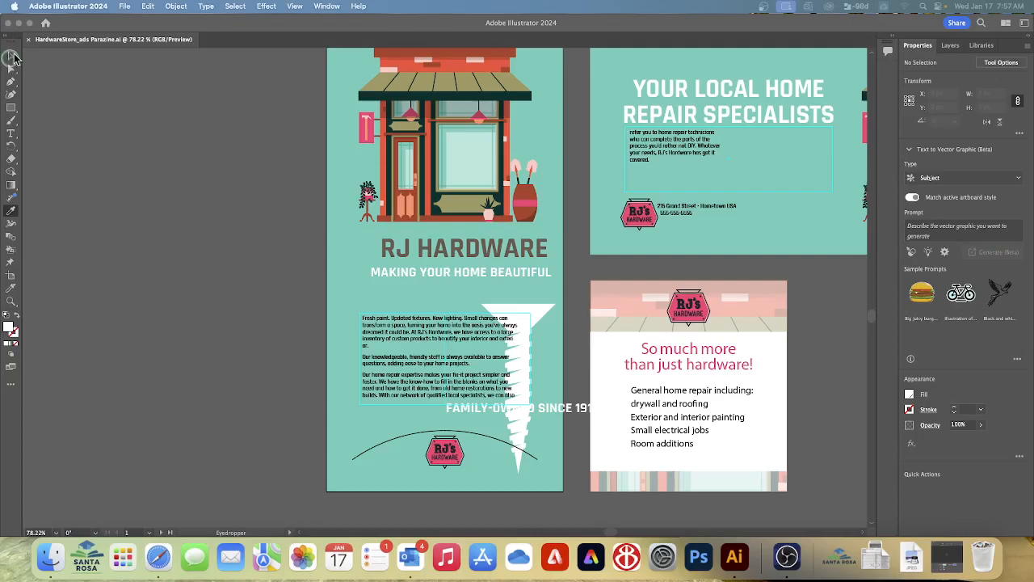
pyautogui.click(166, 79)
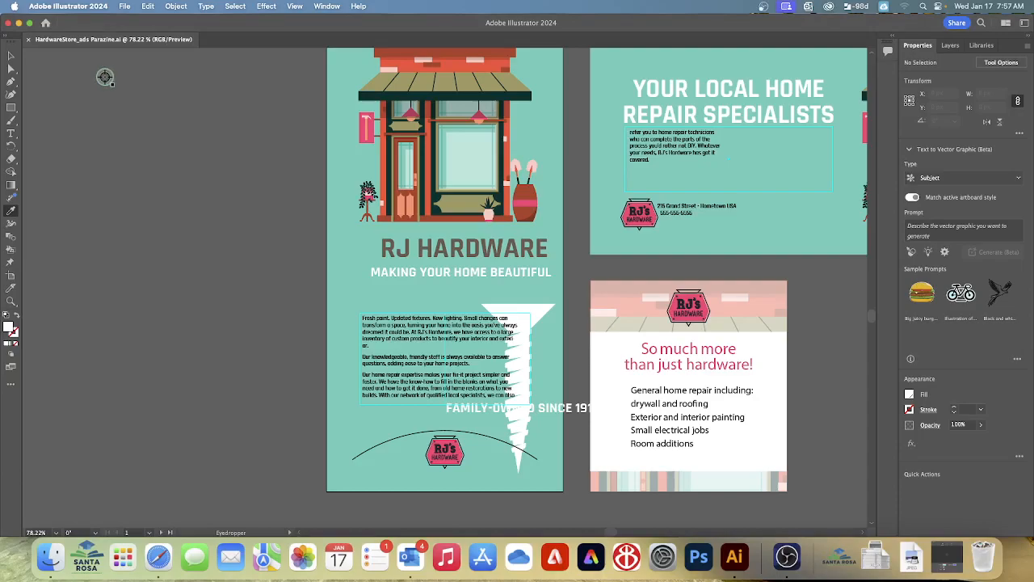
pyautogui.click(11, 55)
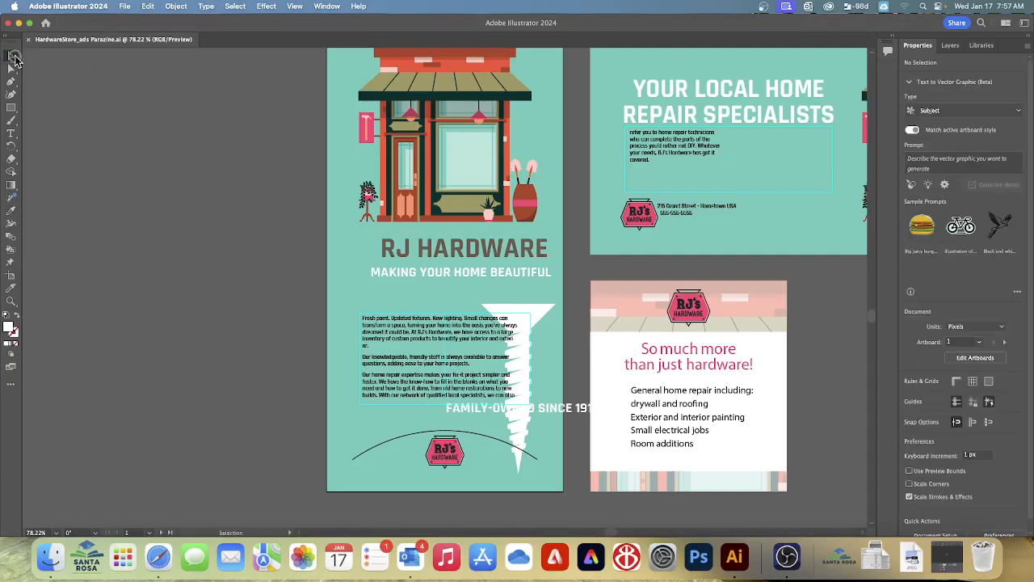
pyautogui.doubleClick(413, 335)
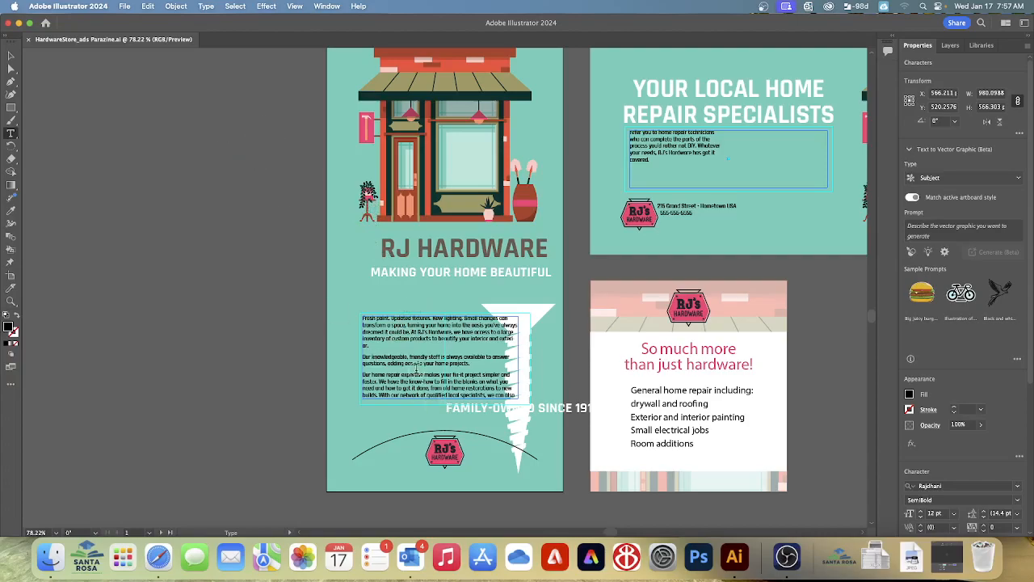
pyautogui.click(328, 7)
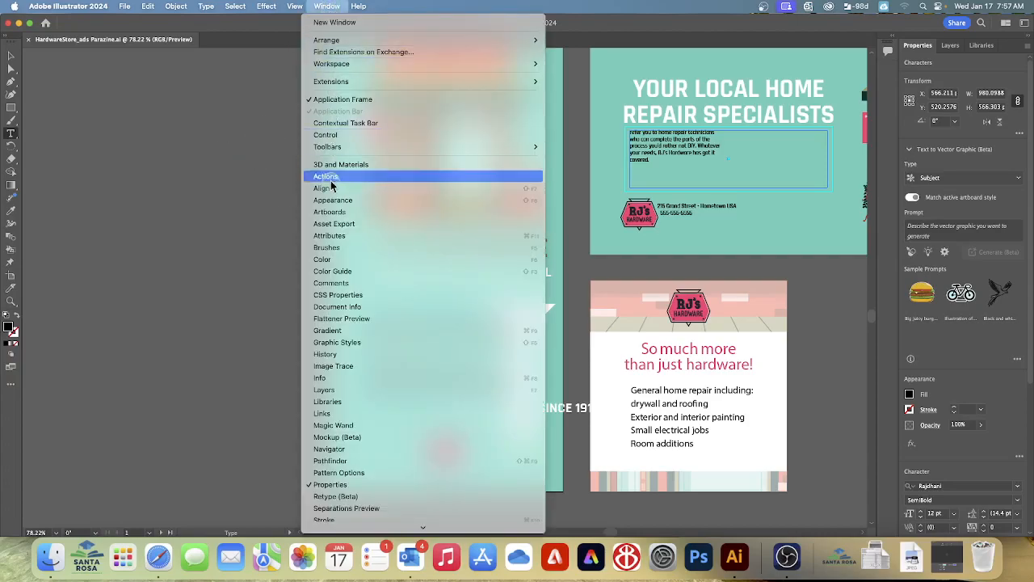
pyautogui.scroll(-2, 364, 416)
pyautogui.scroll(-1, 364, 416)
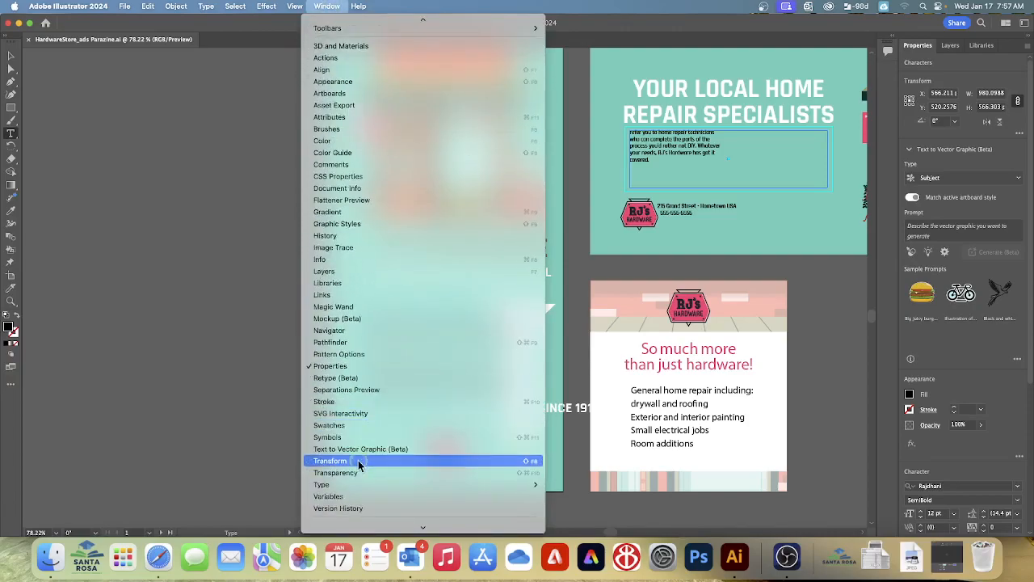
pyautogui.moveTo(354, 485)
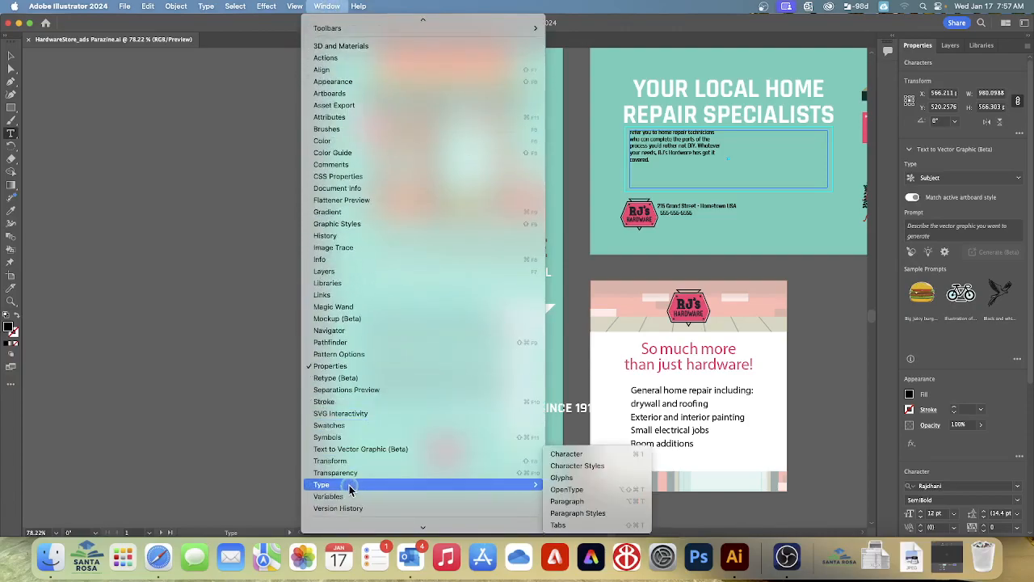
pyautogui.click(566, 512)
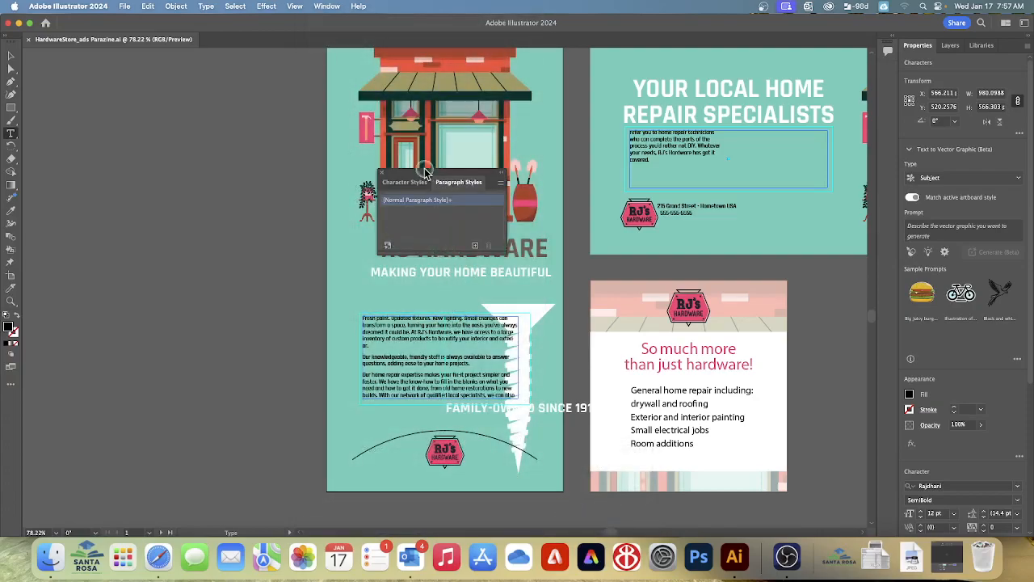
pyautogui.moveTo(410, 175); pyautogui.dragTo(176, 233)
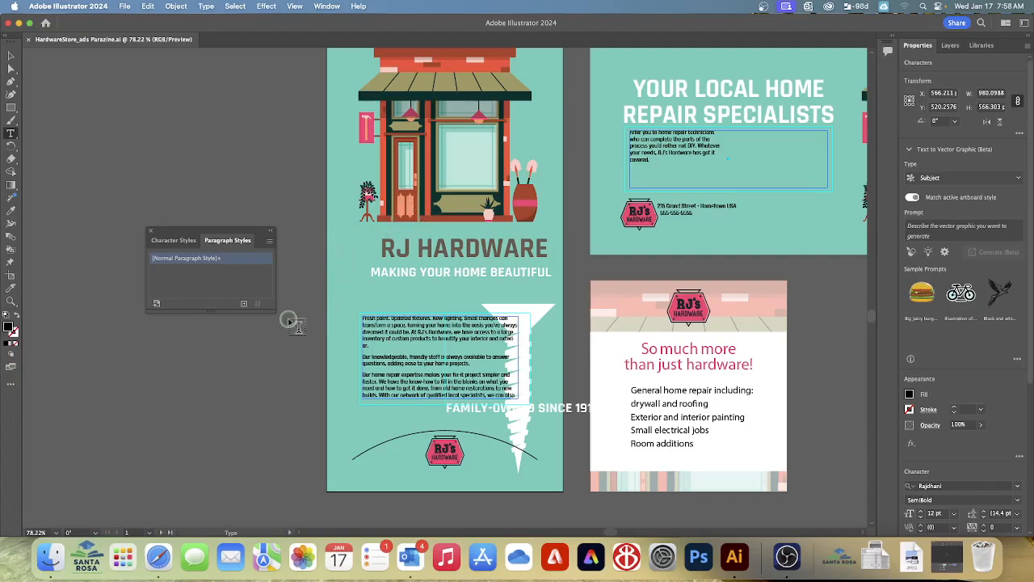
# Create a new paragraph style from the body text's formatting and name it "Body"
pyautogui.click(244, 306)
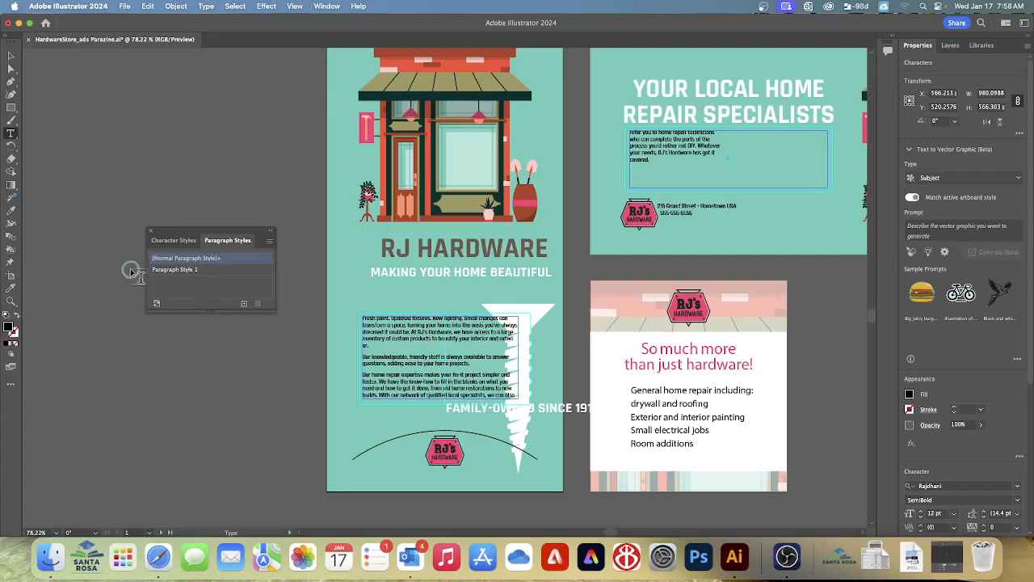
pyautogui.doubleClick(179, 269)
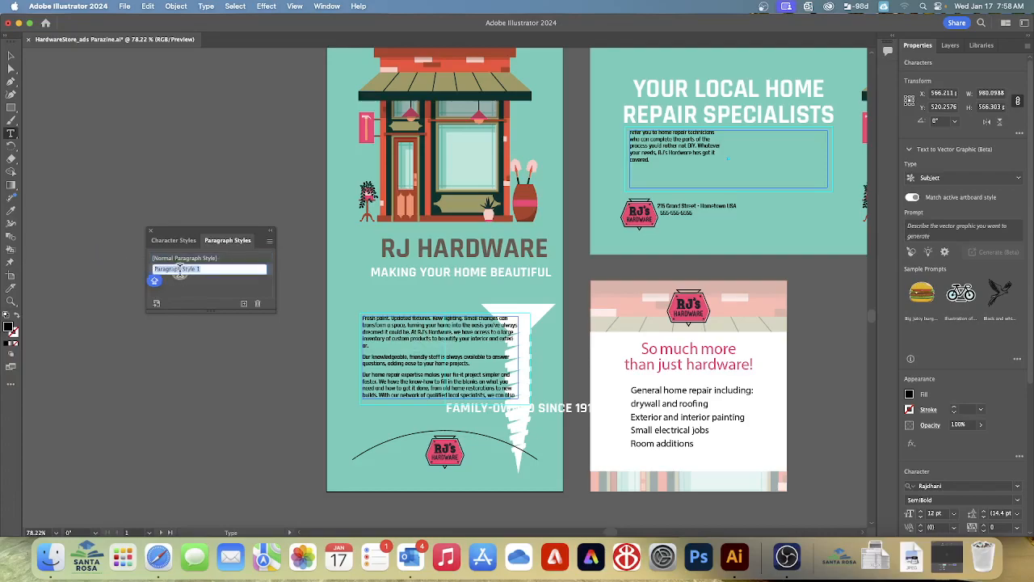
pyautogui.write('BODY')
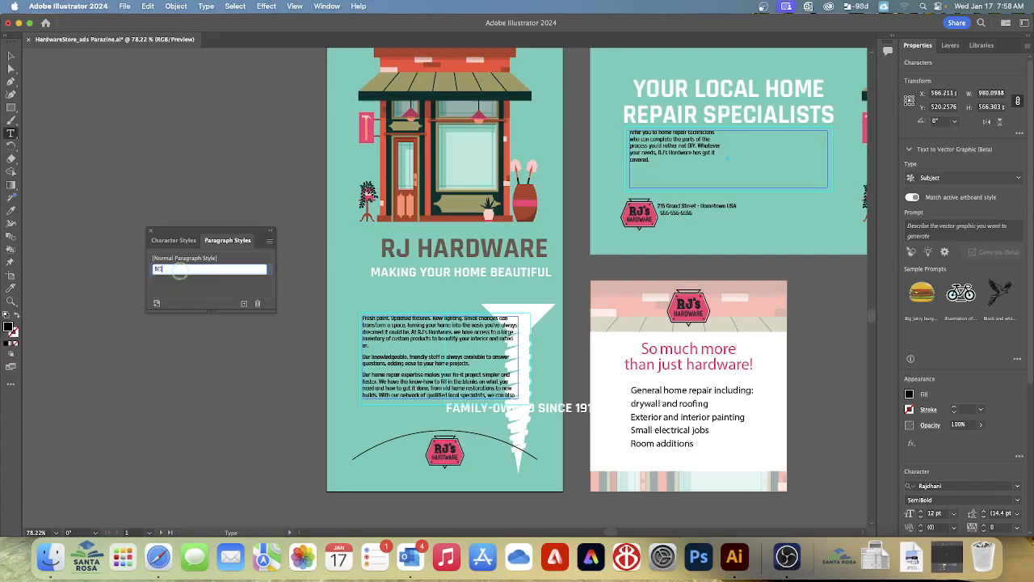
pyautogui.press('capslock')
pyautogui.press('capslock')
pyautogui.press('BackSpace')
pyautogui.press('BackSpace')
pyautogui.press('BackSpace')
pyautogui.write('ody')
pyautogui.press('Return')
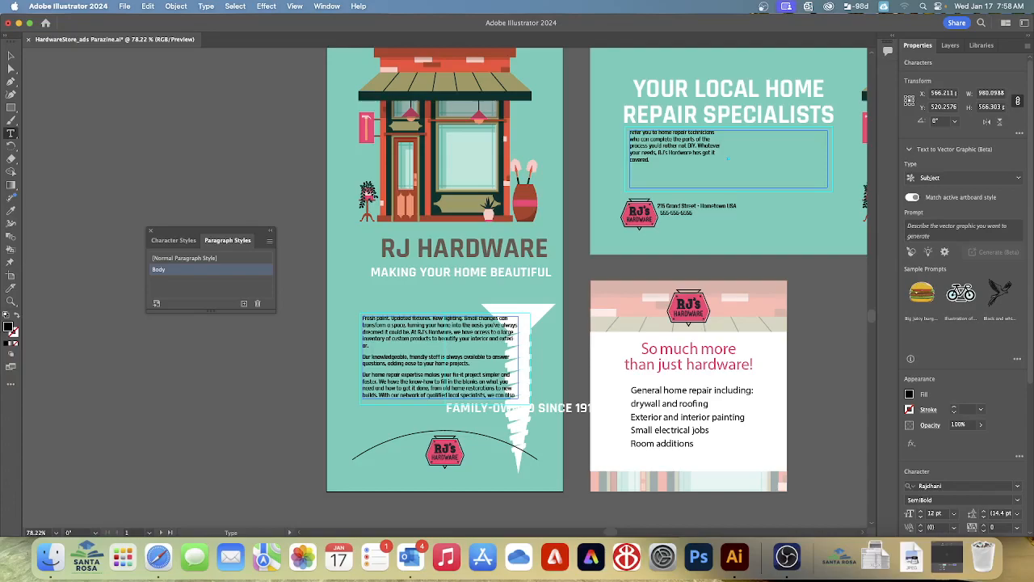
# Apply the Body paragraph style to all of the threaded body text across the ads, and deselect it
pyautogui.click(235, 6)
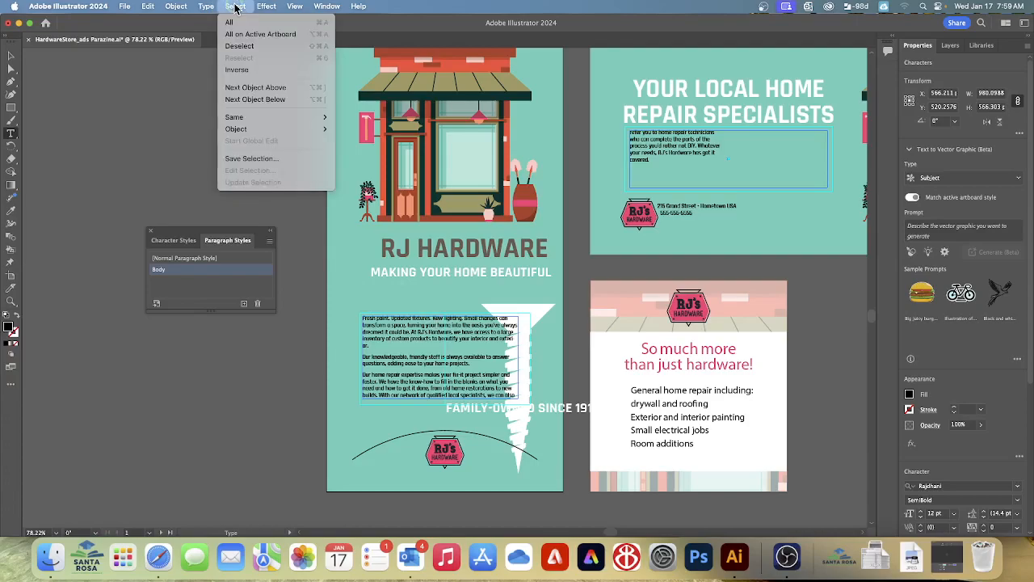
pyautogui.click(232, 23)
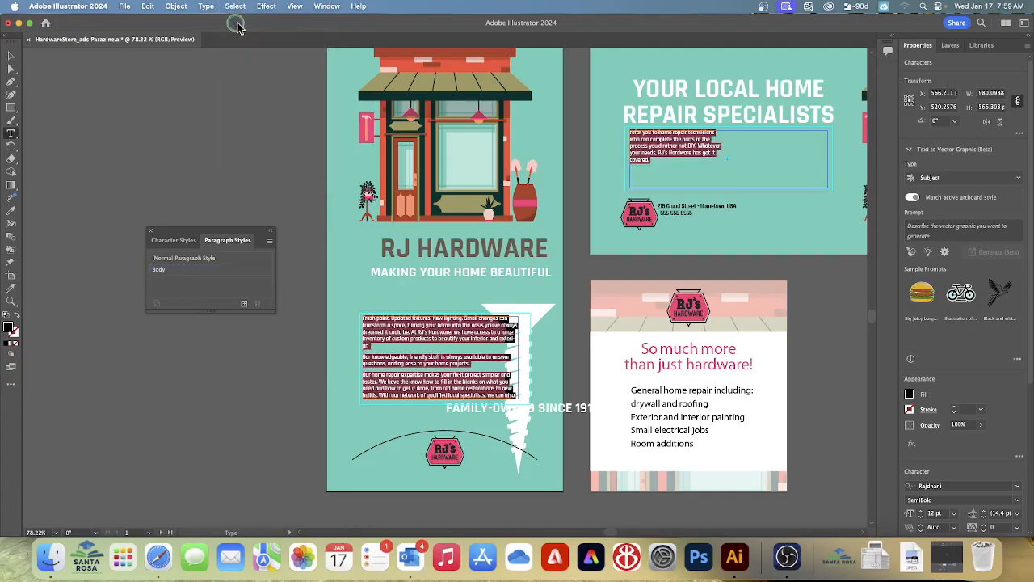
pyautogui.click(162, 271)
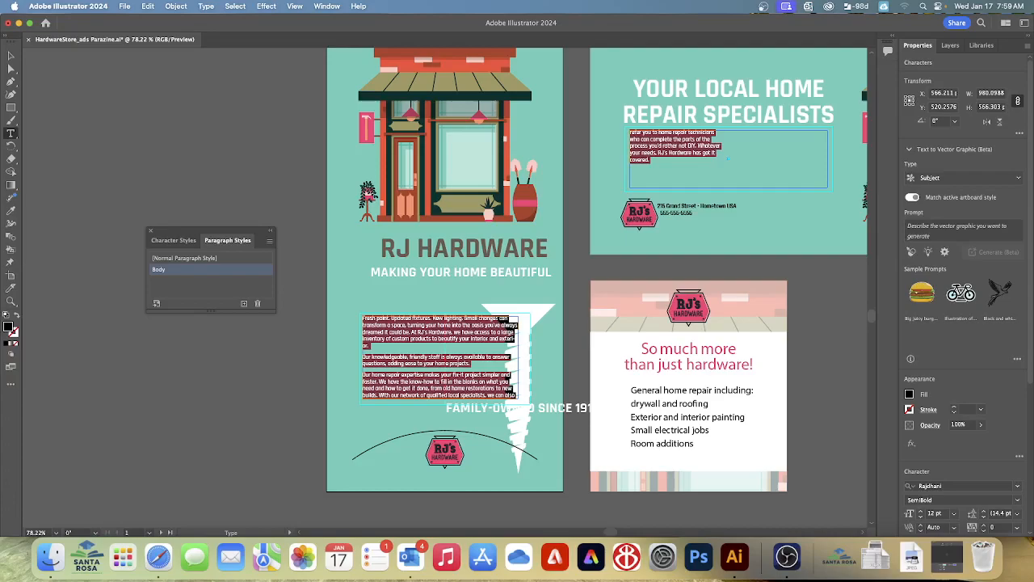
pyautogui.click(233, 7)
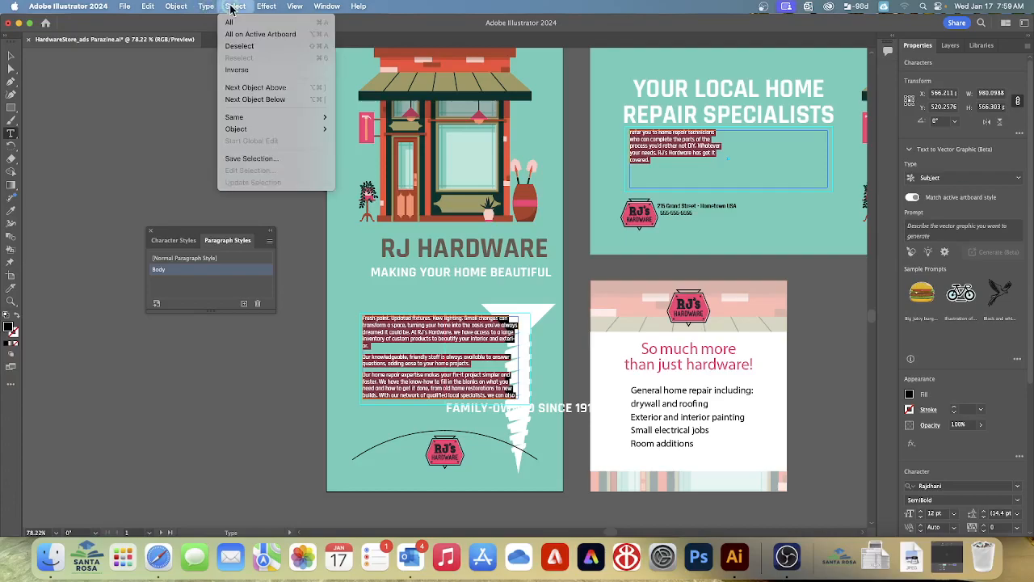
pyautogui.click(235, 45)
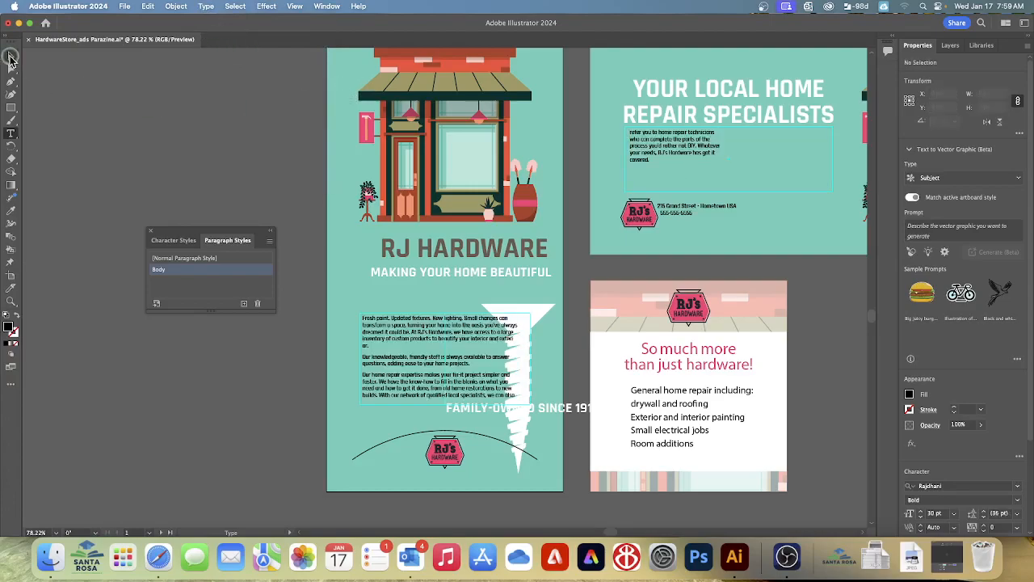
# Set the fill of the address text beside the horizontal ad's logo to the dark green swatch
pyautogui.click(10, 56)
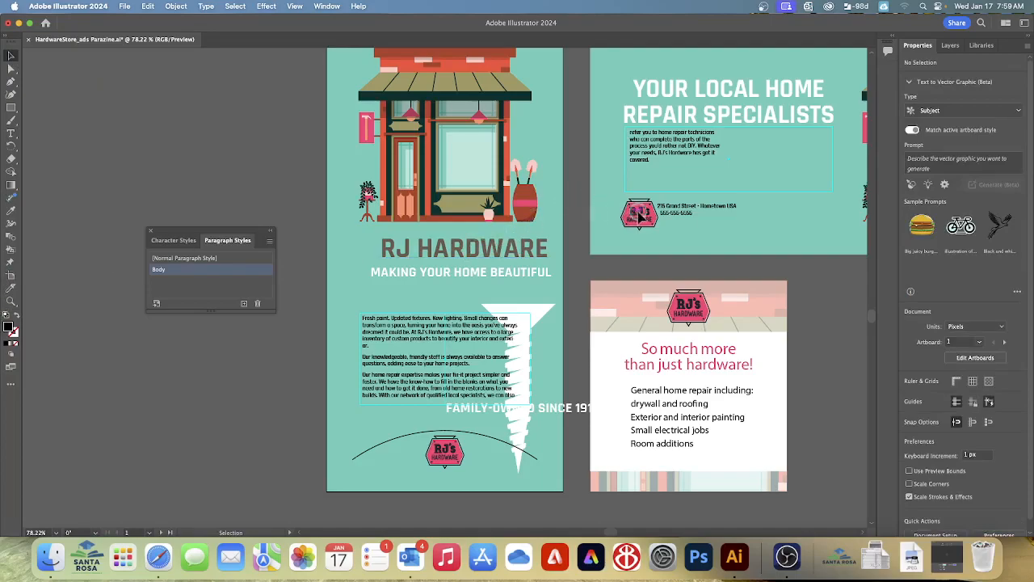
pyautogui.click(684, 211)
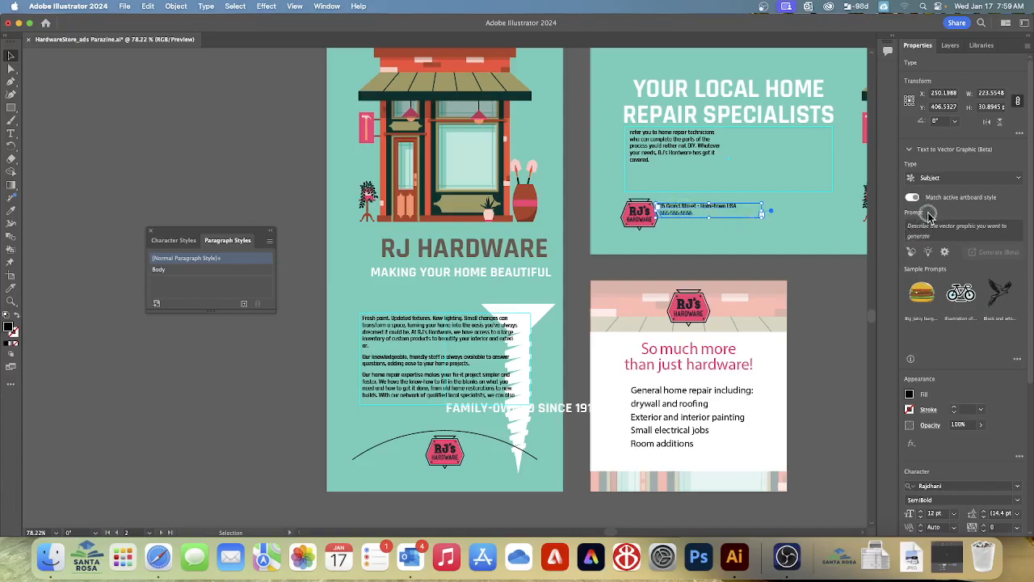
pyautogui.click(908, 393)
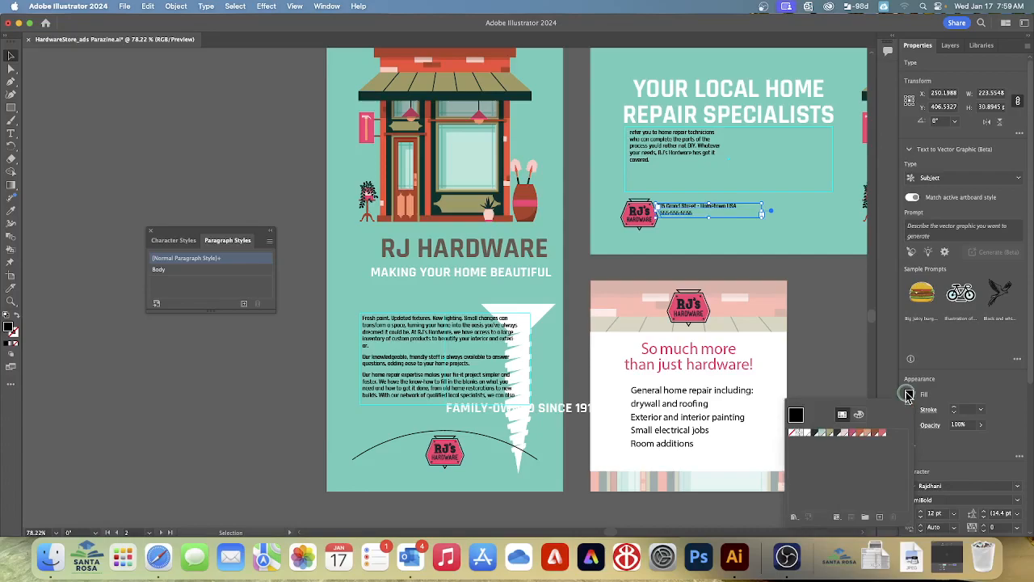
pyautogui.click(836, 434)
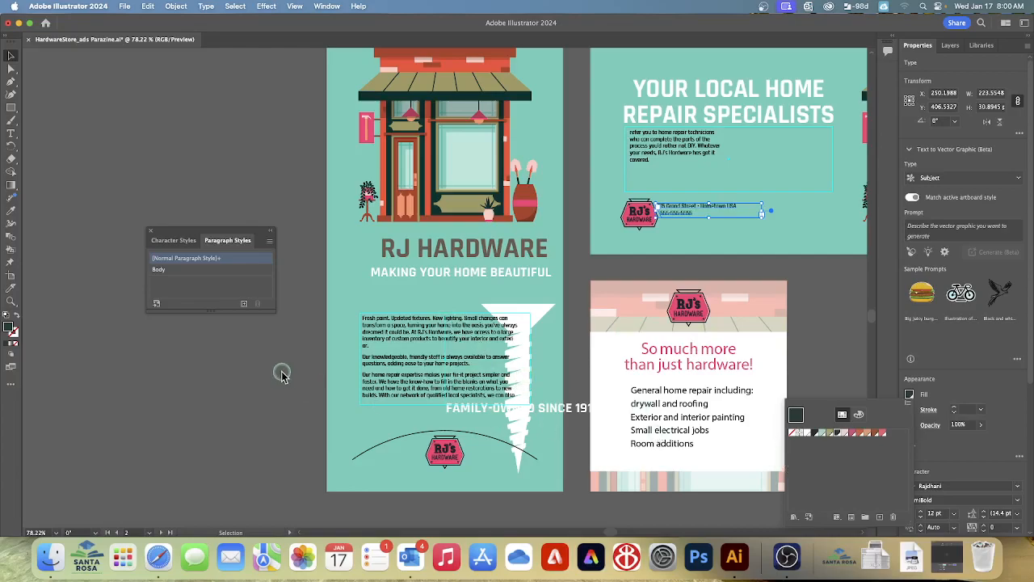
# Create a new paragraph style from the address text's formatting and name it "Blurb"
pyautogui.click(244, 305)
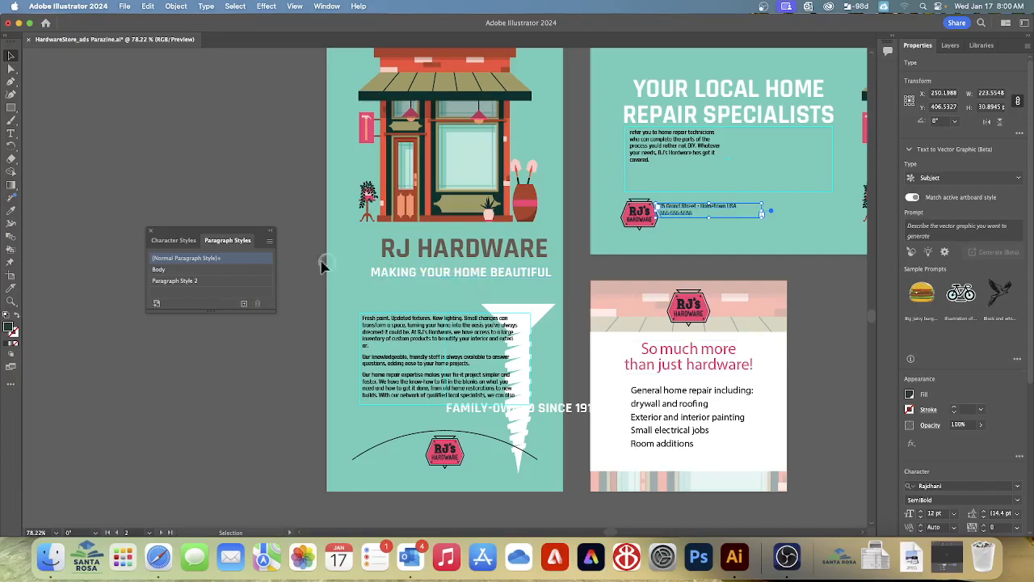
pyautogui.click(185, 280)
pyautogui.doubleClick(185, 280)
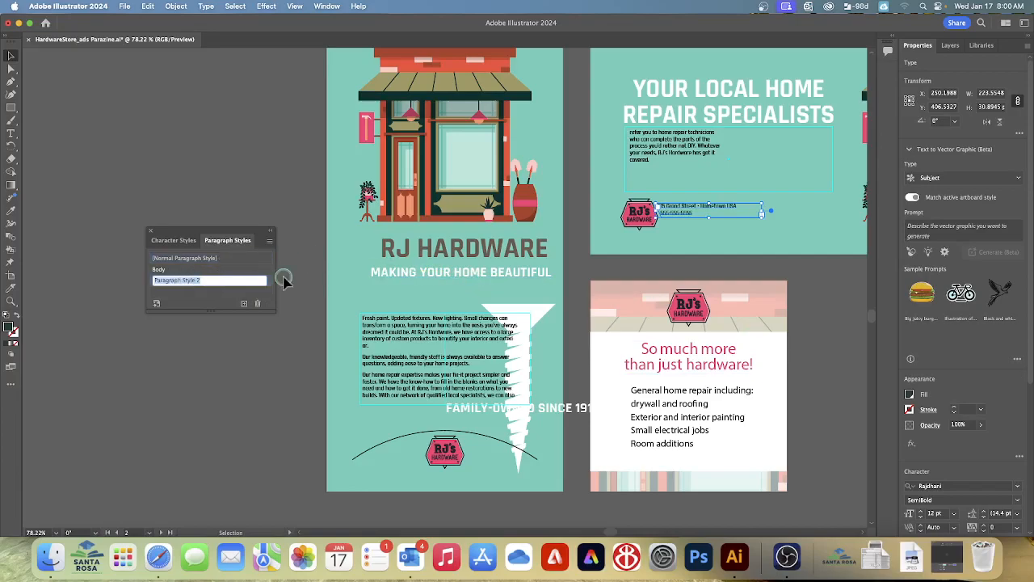
pyautogui.write('R')
pyautogui.write('lurb')
pyautogui.press('Return')
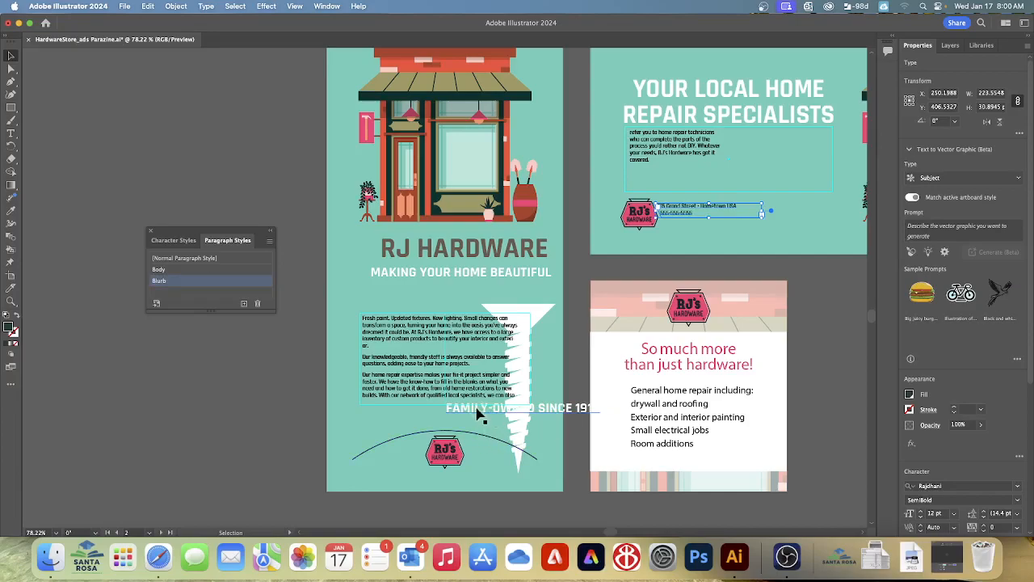
# Move the family-owned line to just above the curved path in the vertical ad and apply the Blurb paragraph style to it
pyautogui.moveTo(482, 413); pyautogui.dragTo(416, 422)
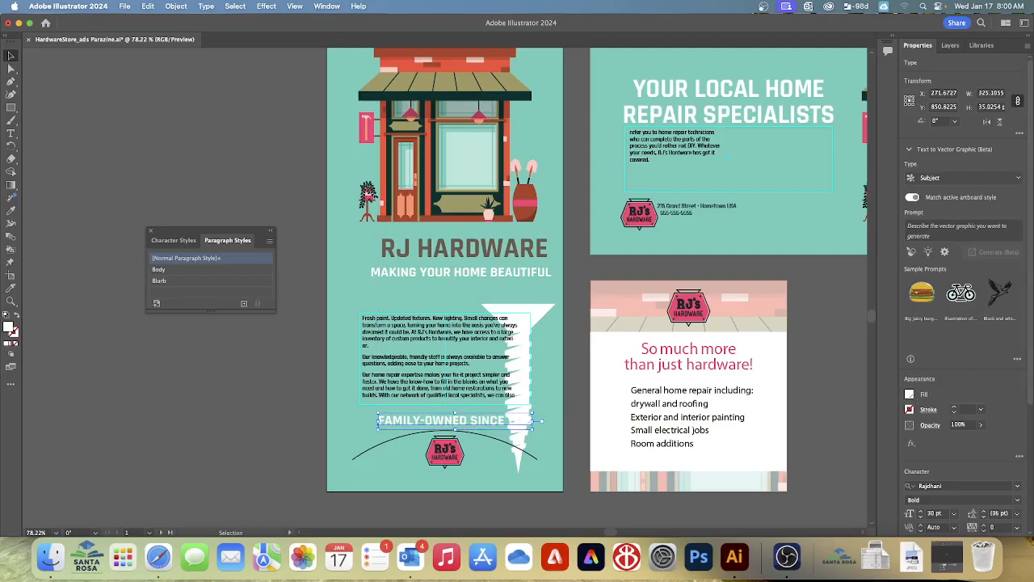
pyautogui.click(166, 282)
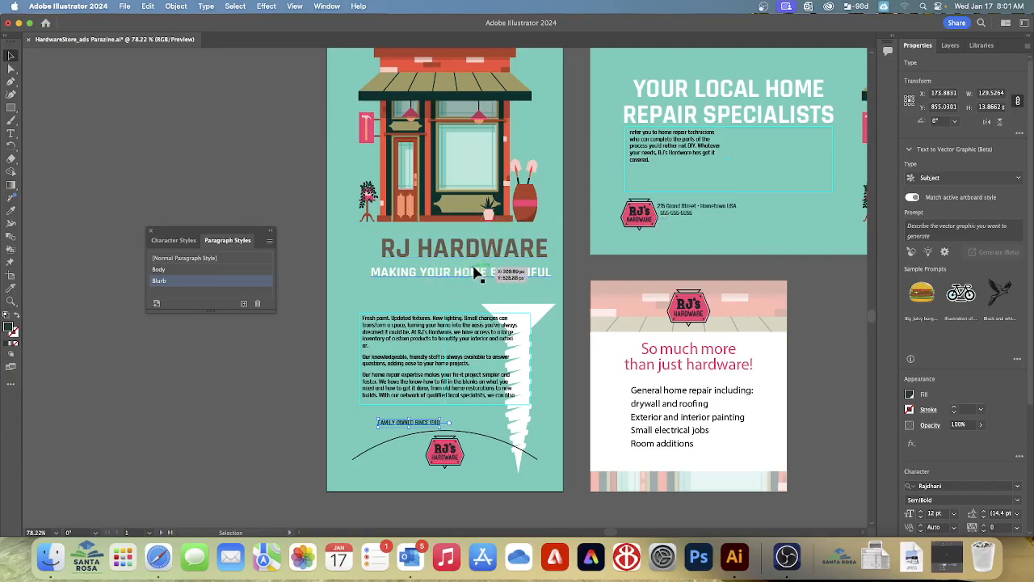
# Edit the Body paragraph style, keeping its options clear of the vertical ad's text, and set its font size to 14 pt
pyautogui.click(431, 361)
pyautogui.doubleClick(431, 361)
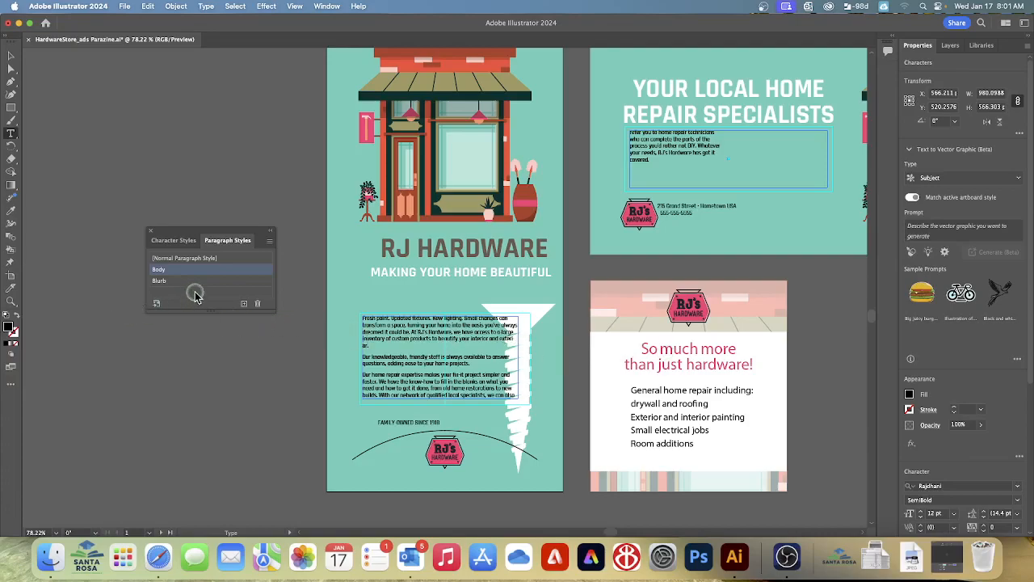
pyautogui.doubleClick(260, 271)
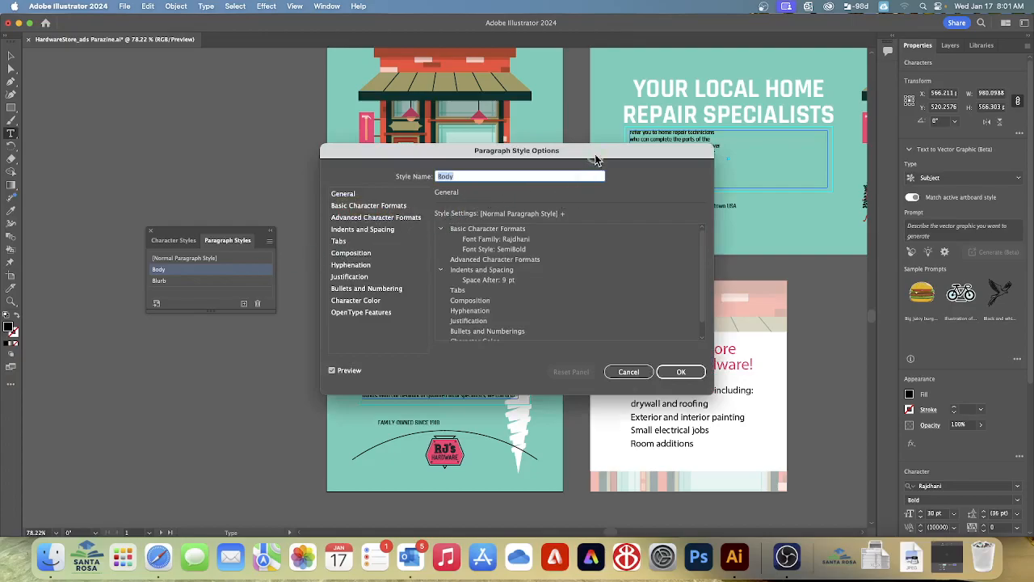
pyautogui.moveTo(595, 153); pyautogui.dragTo(555, 246)
pyautogui.moveTo(813, 239); pyautogui.dragTo(805, 235)
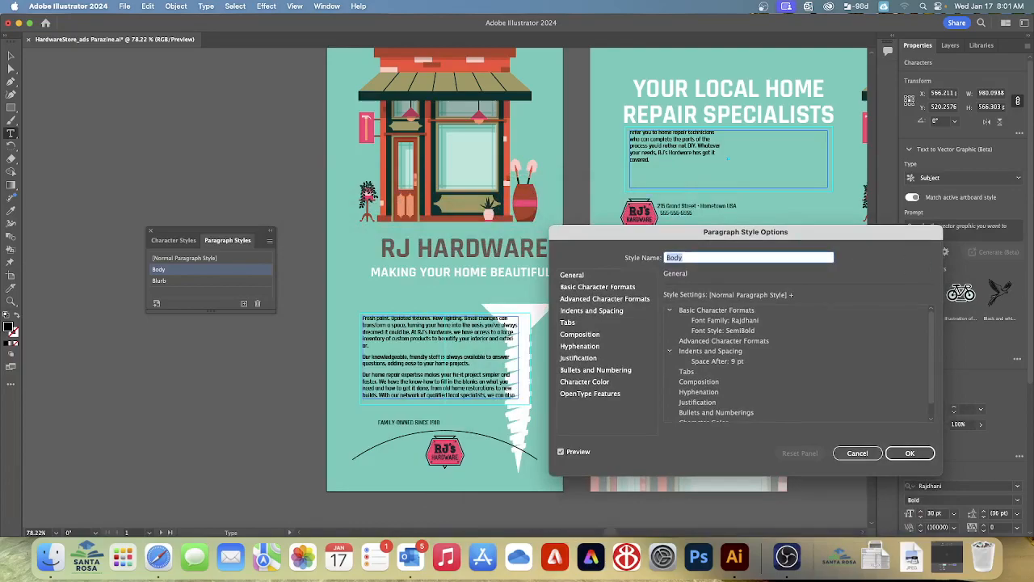
pyautogui.click(615, 287)
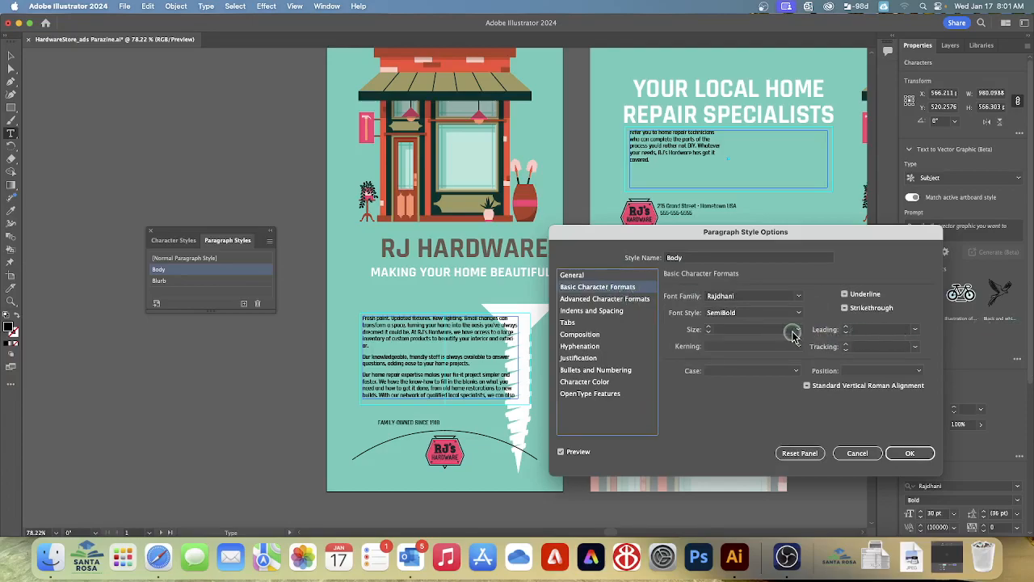
pyautogui.click(708, 327)
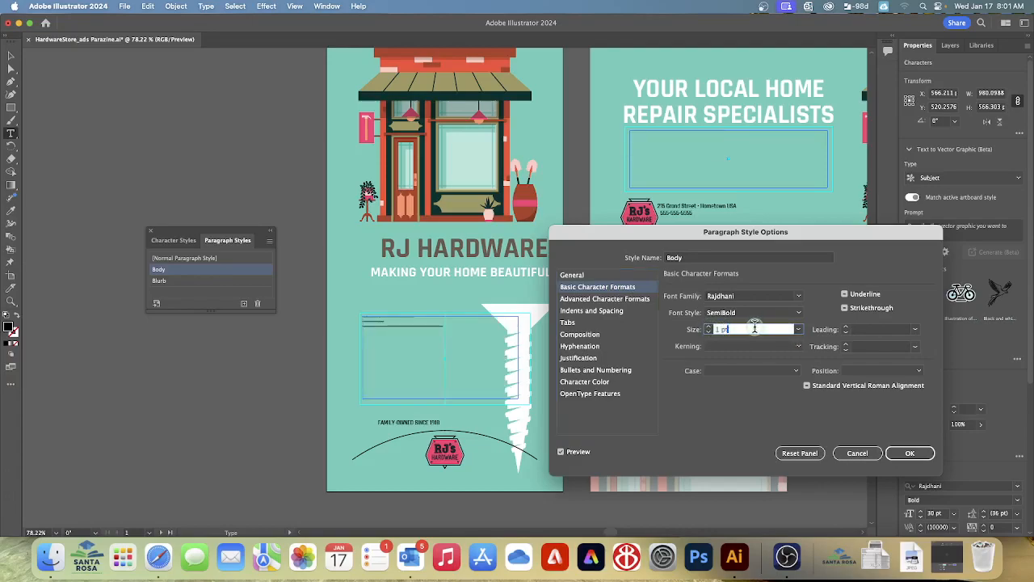
pyautogui.click(798, 329)
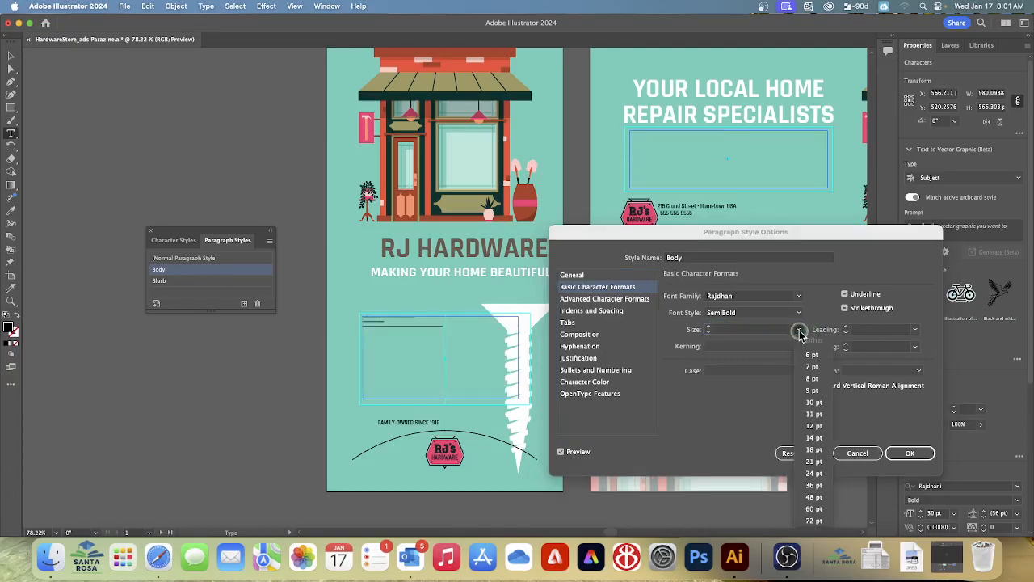
pyautogui.click(812, 439)
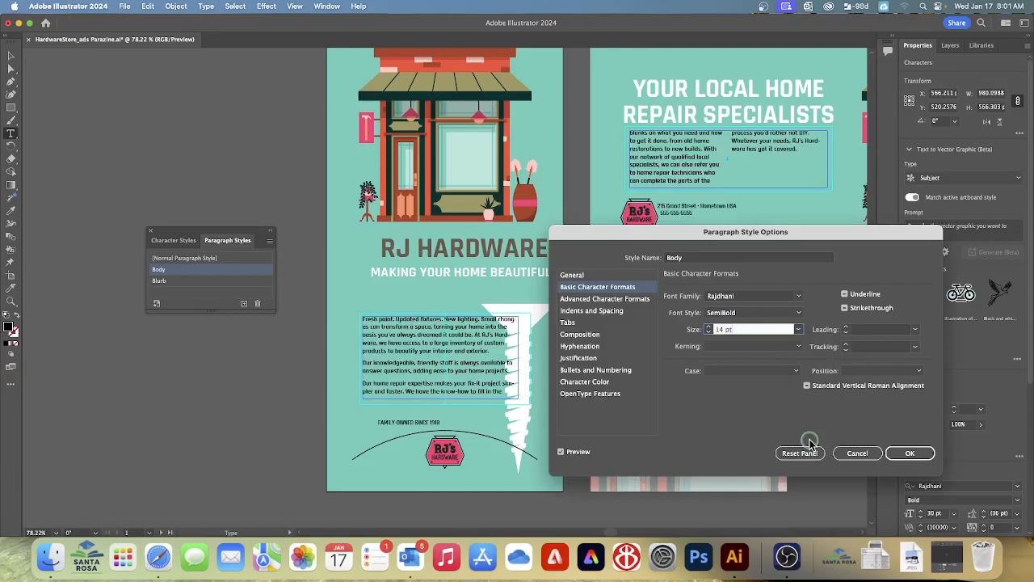
# Set the Body paragraph style's leading to Auto and accept the style changes
pyautogui.click(874, 332)
pyautogui.click(915, 329)
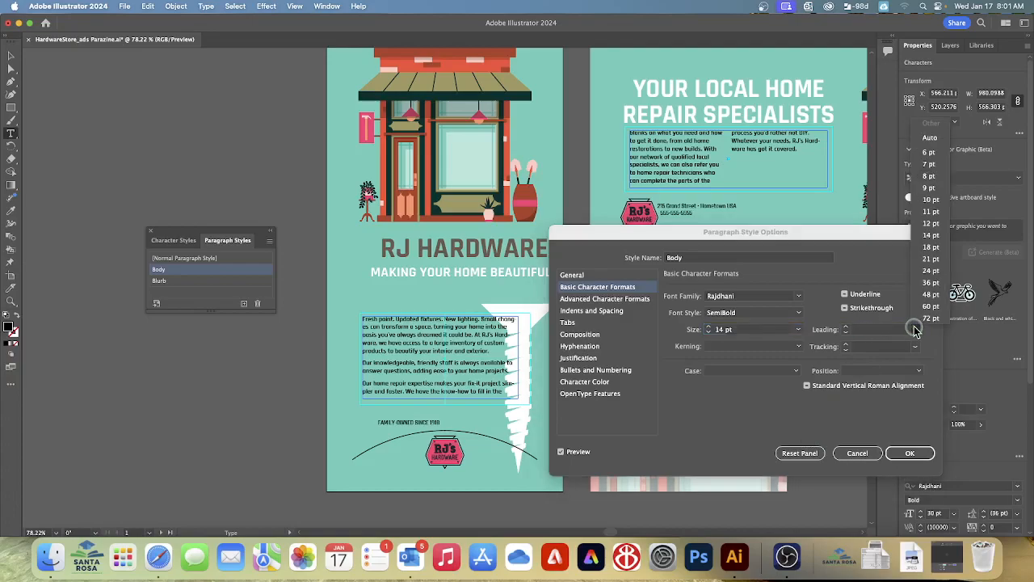
pyautogui.click(932, 138)
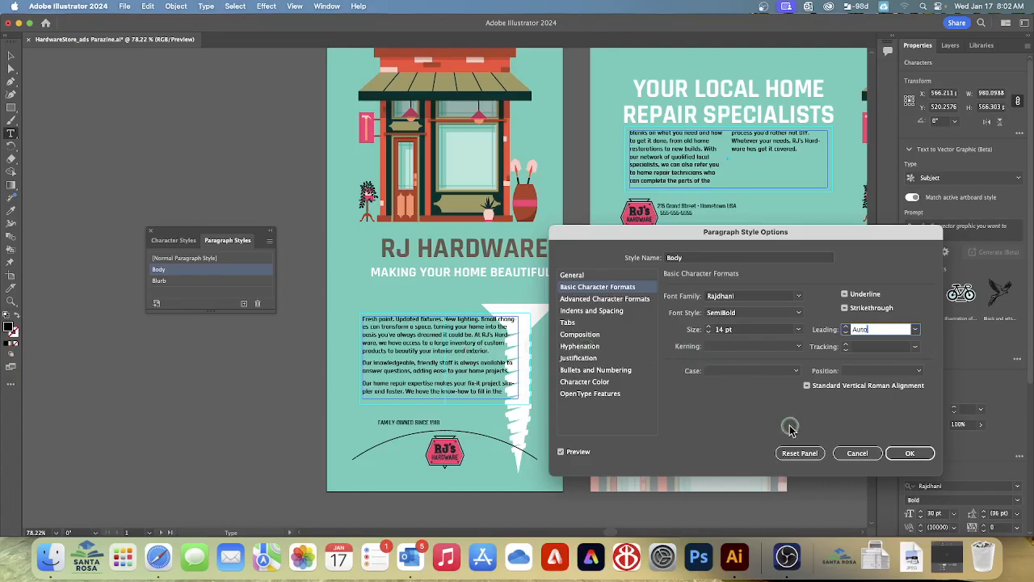
pyautogui.click(910, 455)
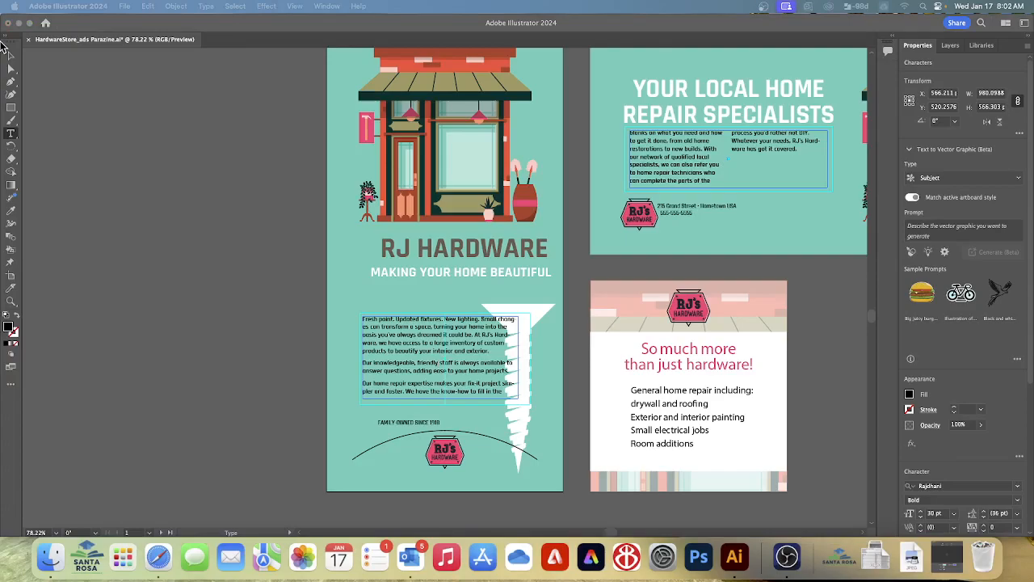
# Return focus to the hardware store ads document and save it under its existing name
pyautogui.click(283, 198)
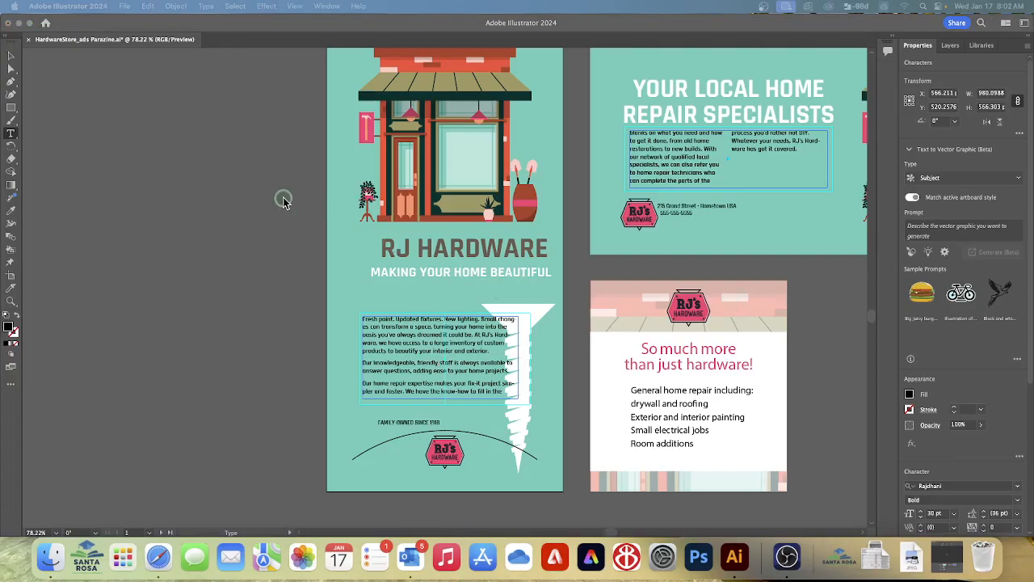
pyautogui.click(105, 36)
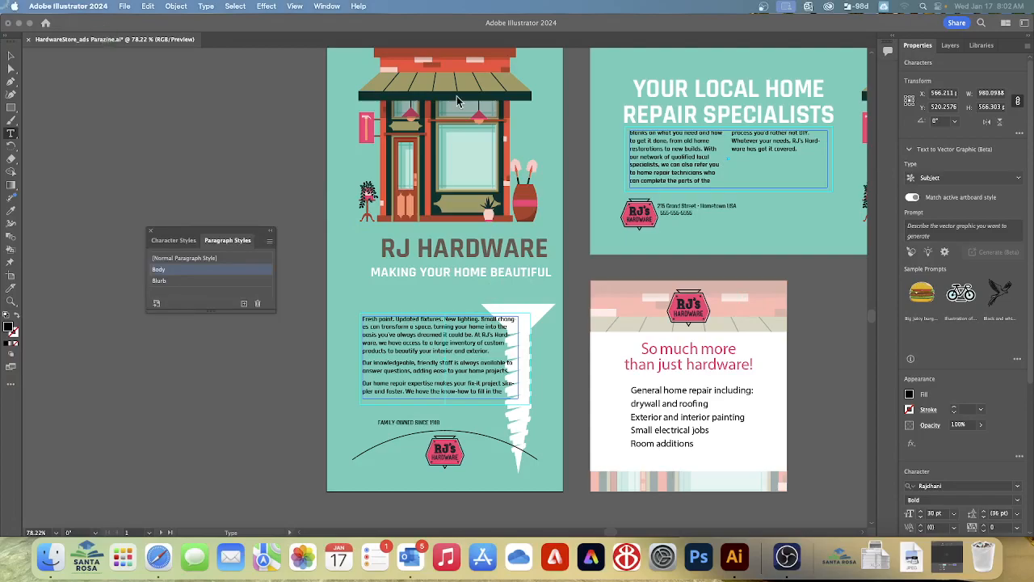
pyautogui.click(124, 7)
pyautogui.click(123, 7)
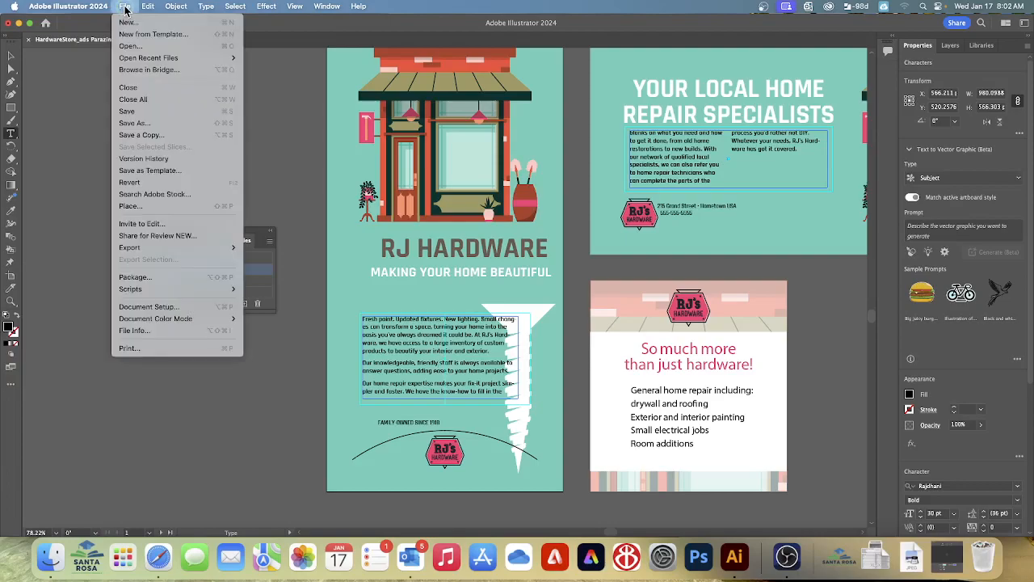
pyautogui.click(141, 114)
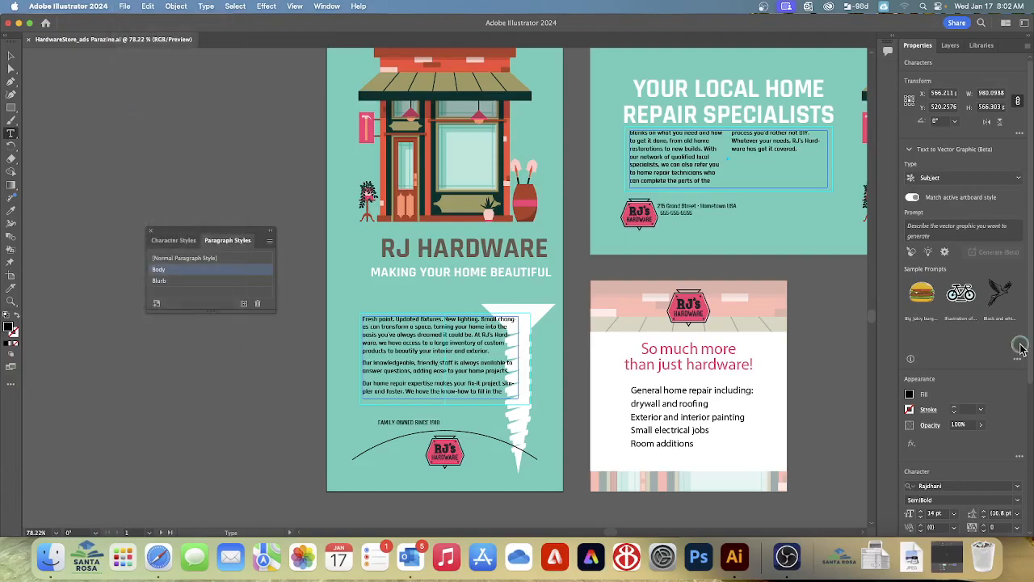